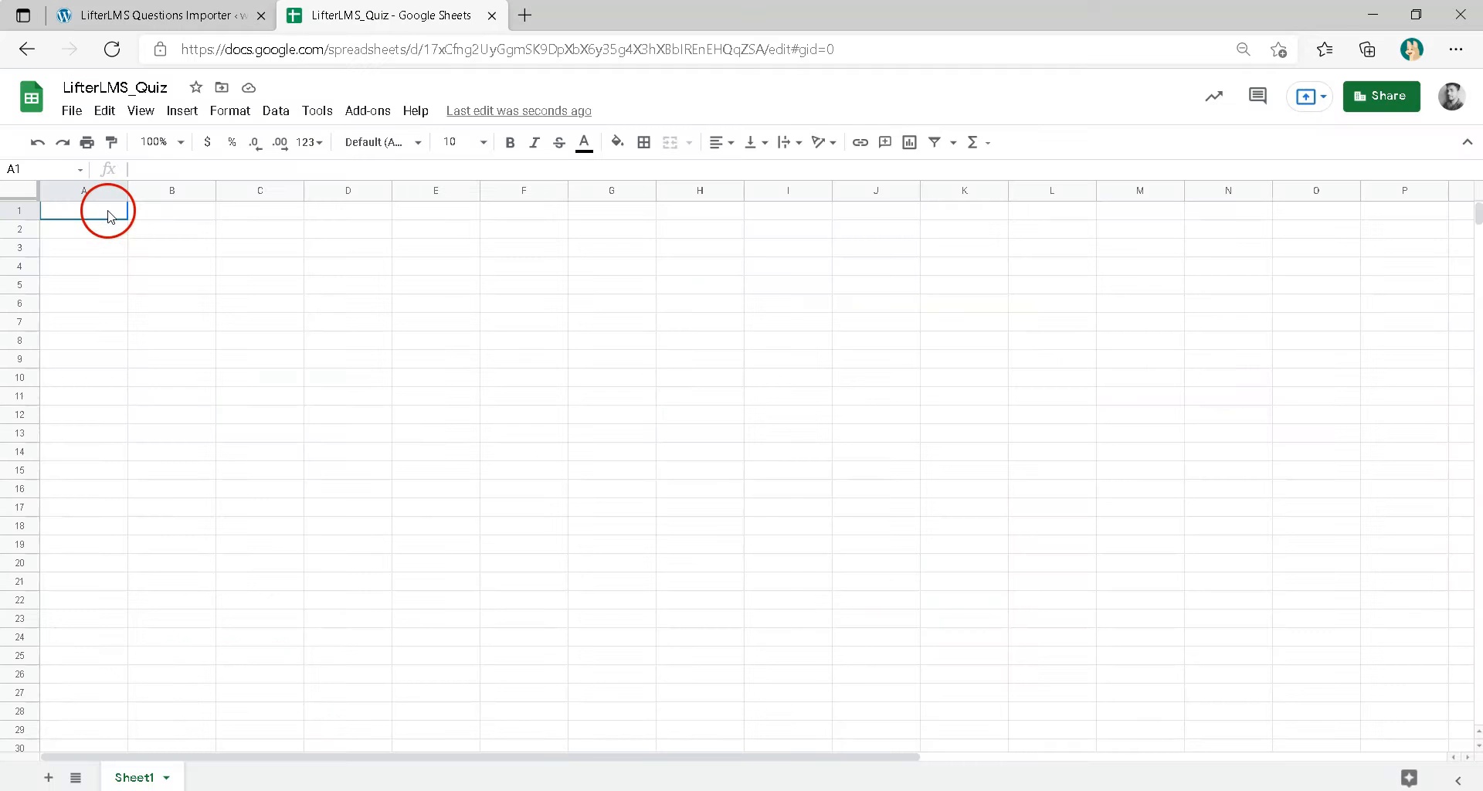
# Paste the copied quiz question data into the empty sheet as values only, starting at cell A1
pyautogui.rightClick(109, 214)
pyautogui.moveTo(189, 254)
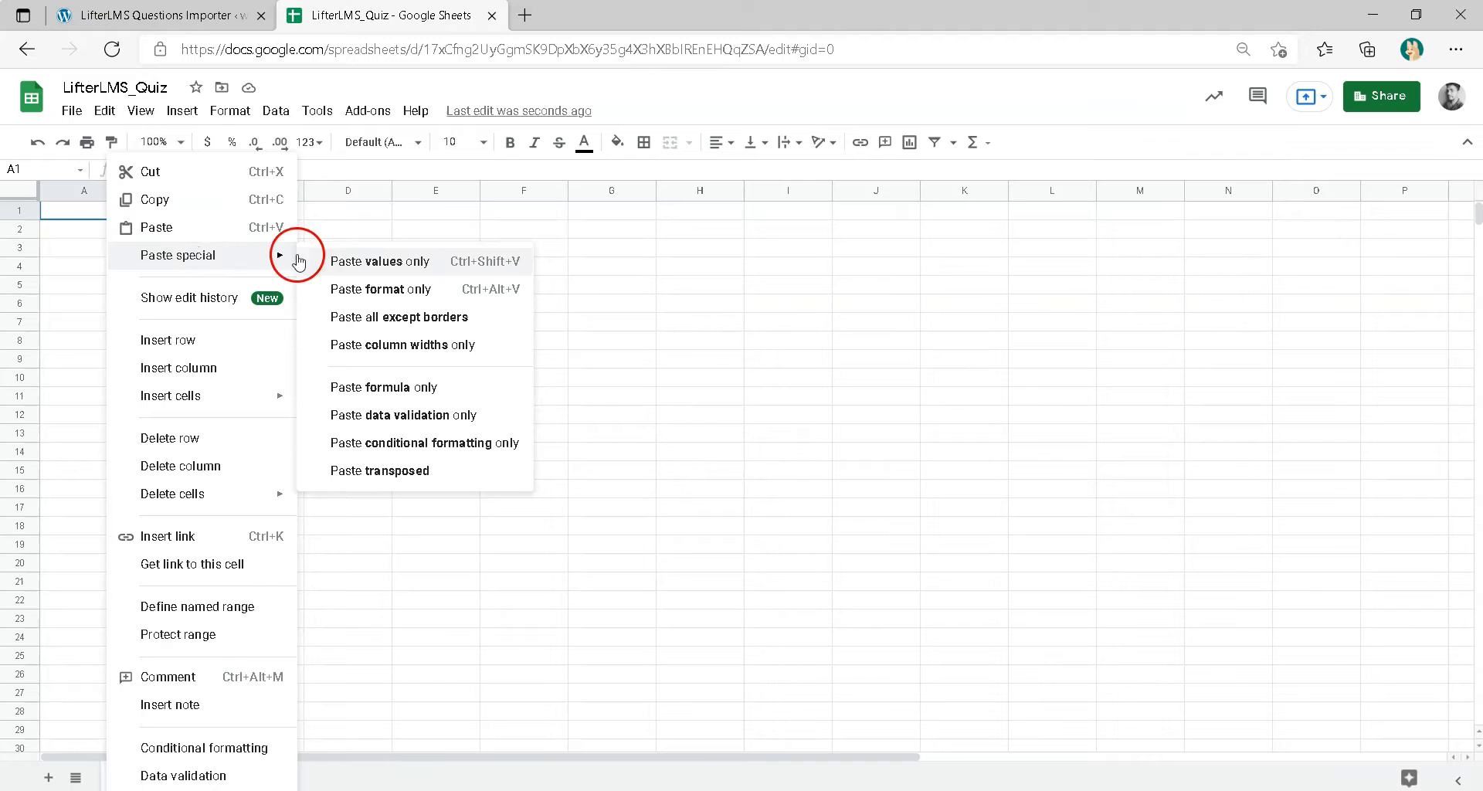
pyautogui.click(358, 263)
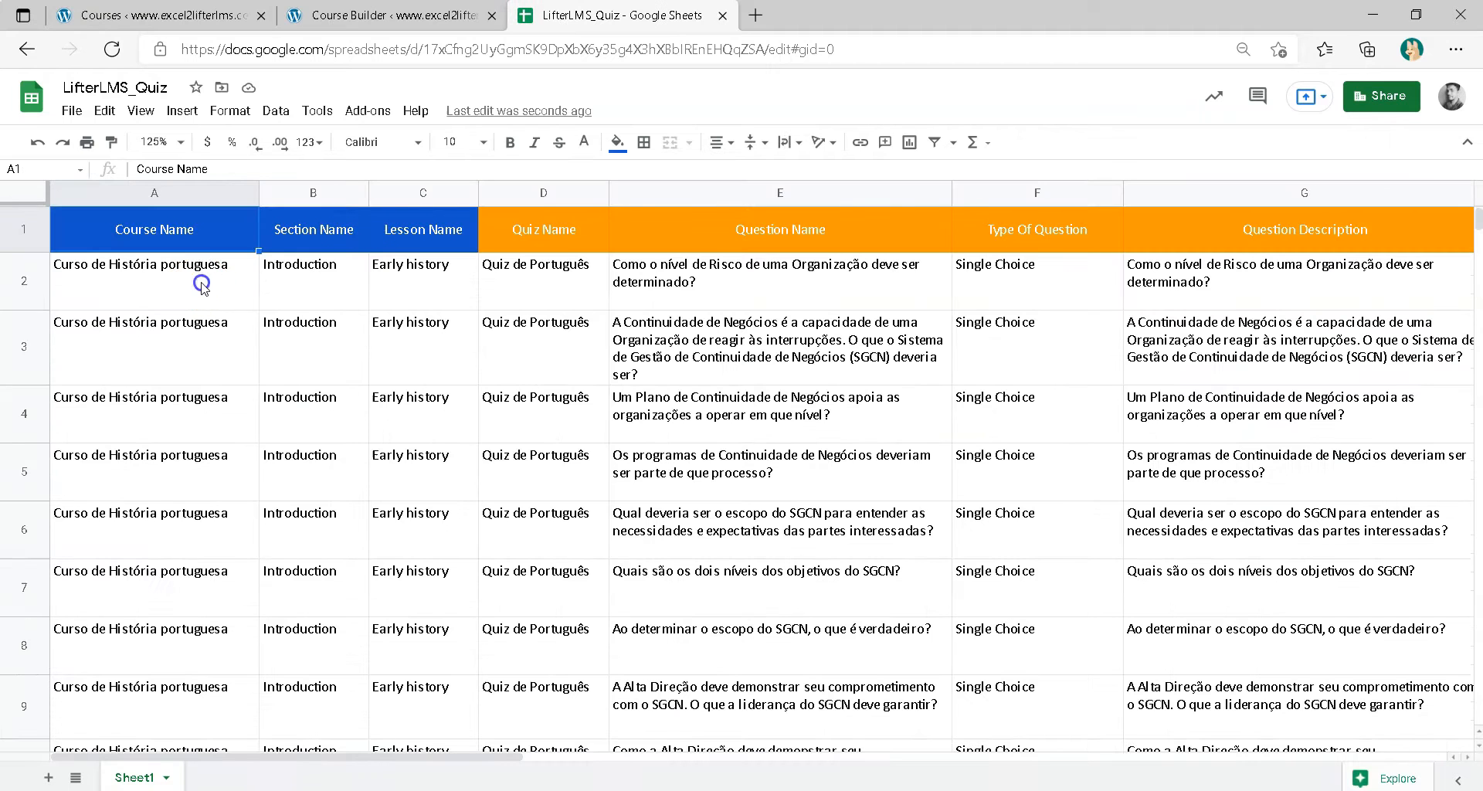
# Review the course, section, lesson, quiz, question name, question type and question description columns of the sheet
pyautogui.click(201, 284)
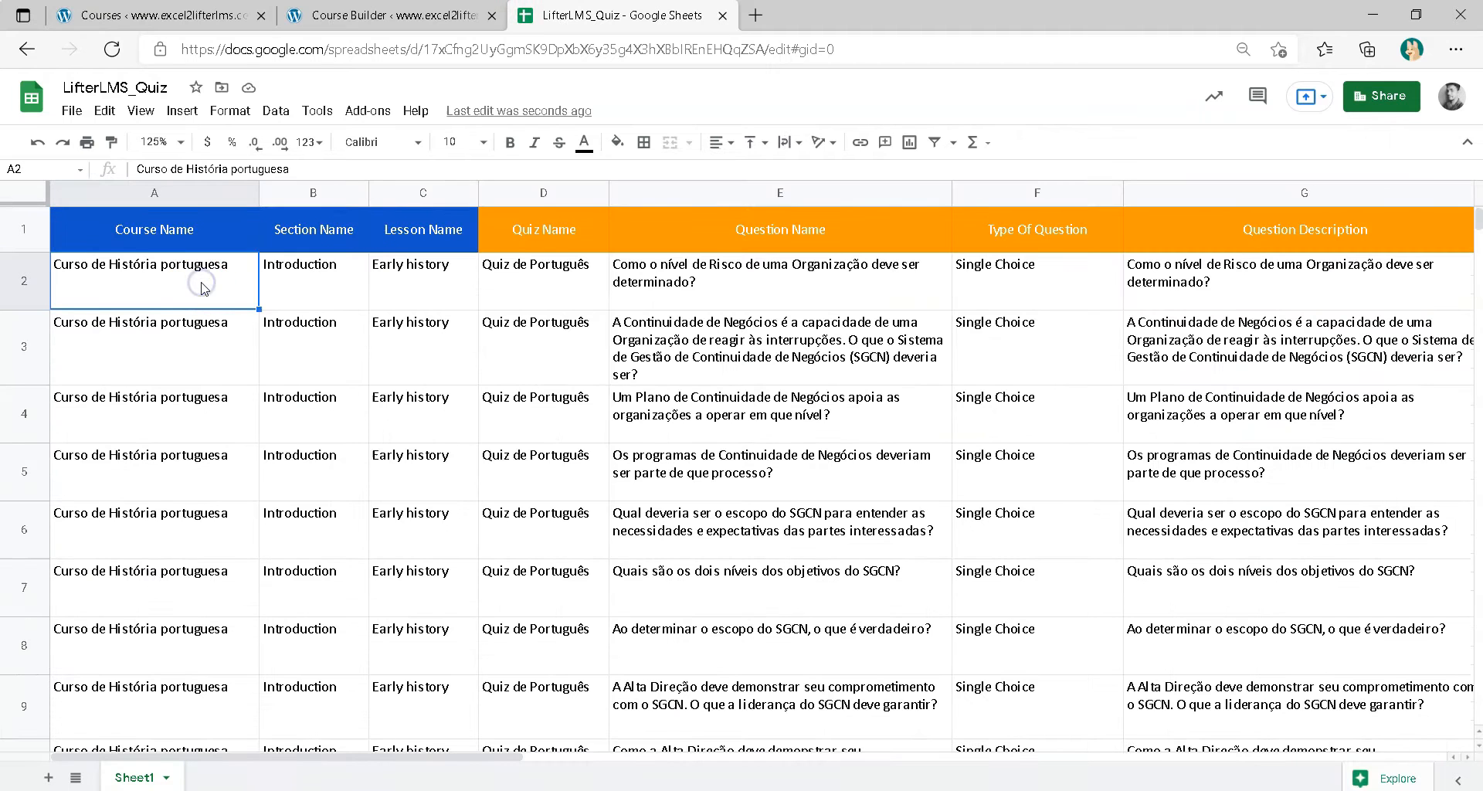
pyautogui.moveTo(221, 298); pyautogui.dragTo(211, 590)
pyautogui.moveTo(321, 276); pyautogui.dragTo(342, 618)
pyautogui.moveTo(447, 282); pyautogui.dragTo(440, 612)
pyautogui.moveTo(546, 281); pyautogui.dragTo(585, 620)
pyautogui.moveTo(773, 279); pyautogui.dragTo(794, 662)
pyautogui.moveTo(466, 756); pyautogui.dragTo(669, 765)
pyautogui.moveTo(484, 282); pyautogui.dragTo(752, 726)
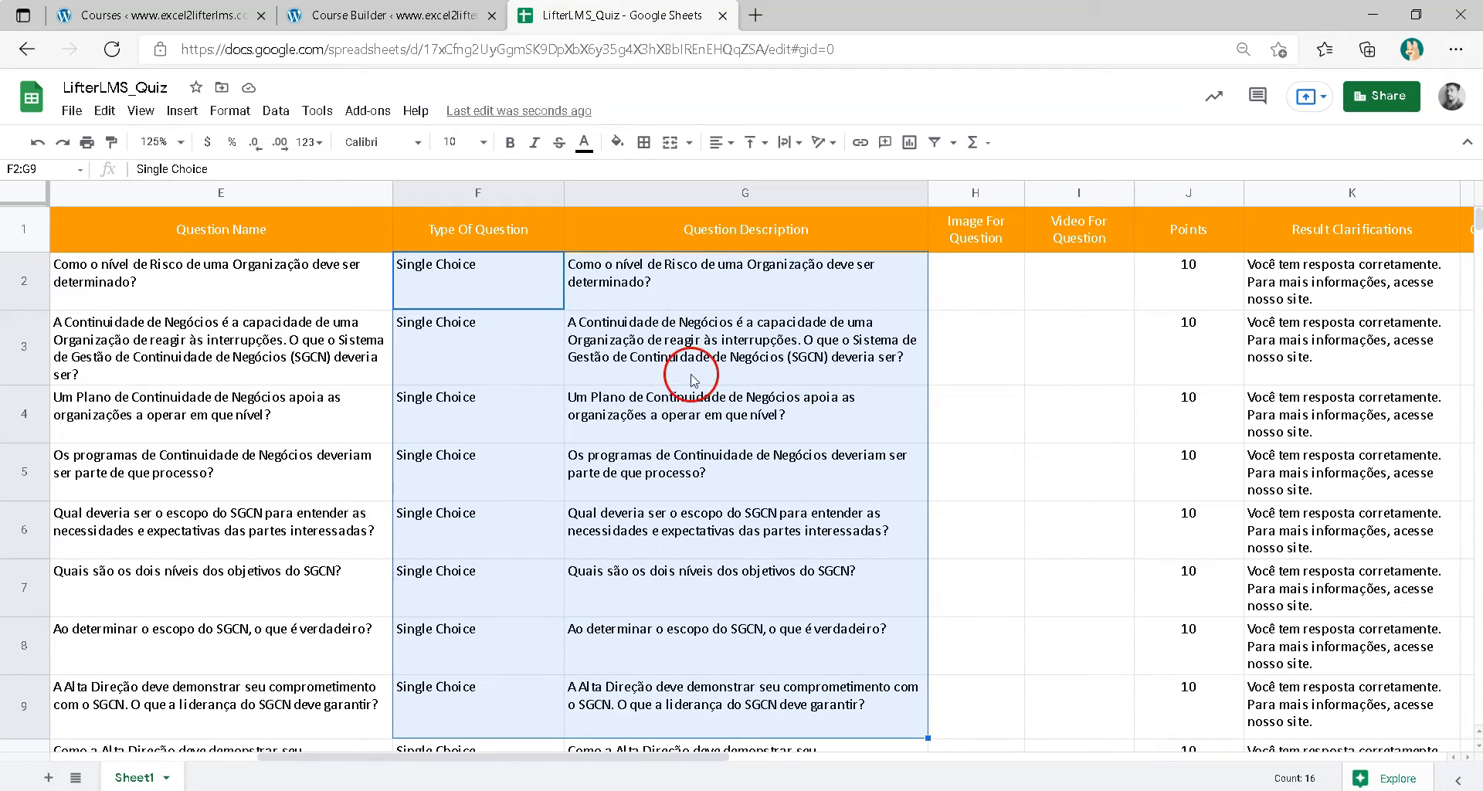
# Review the image, video, points, result clarification and correct answer columns of the sheet
pyautogui.moveTo(596, 755); pyautogui.dragTo(769, 767)
pyautogui.moveTo(593, 463); pyautogui.dragTo(609, 778)
pyautogui.scroll(5, 520, 566)
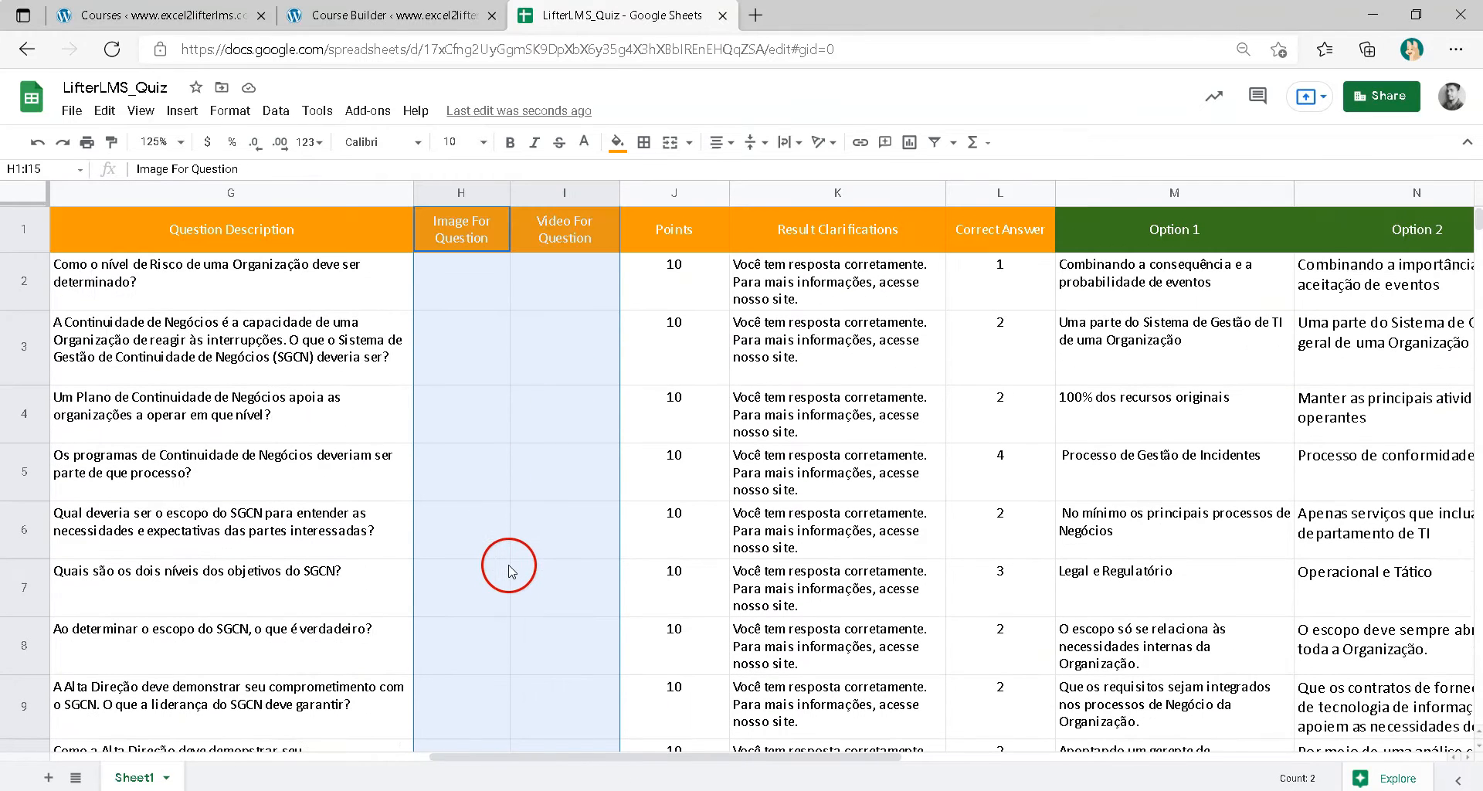
pyautogui.moveTo(705, 247); pyautogui.dragTo(700, 728)
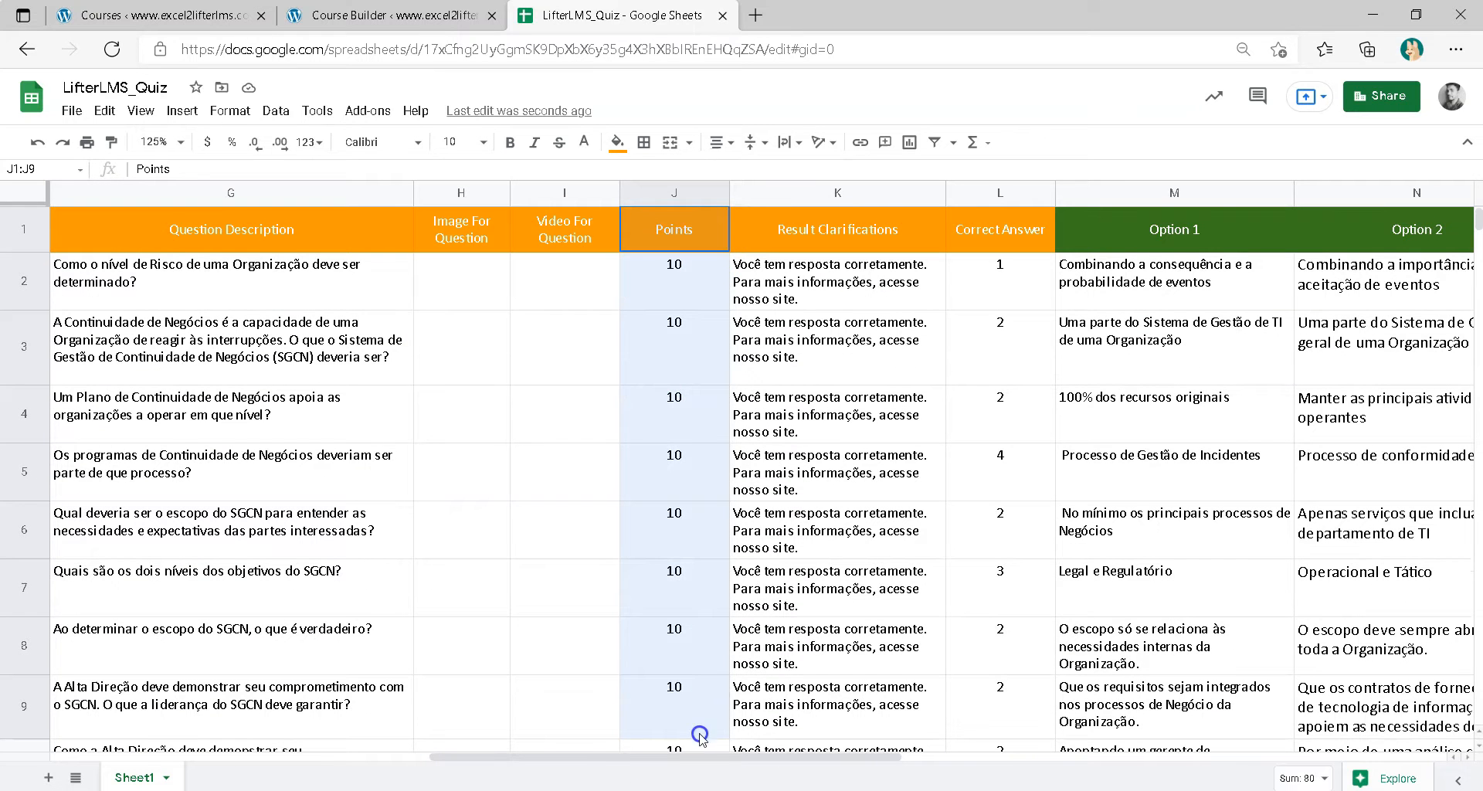
pyautogui.moveTo(518, 756); pyautogui.dragTo(671, 776)
pyautogui.moveTo(438, 242); pyautogui.dragTo(448, 725)
pyautogui.moveTo(538, 218); pyautogui.dragTo(559, 699)
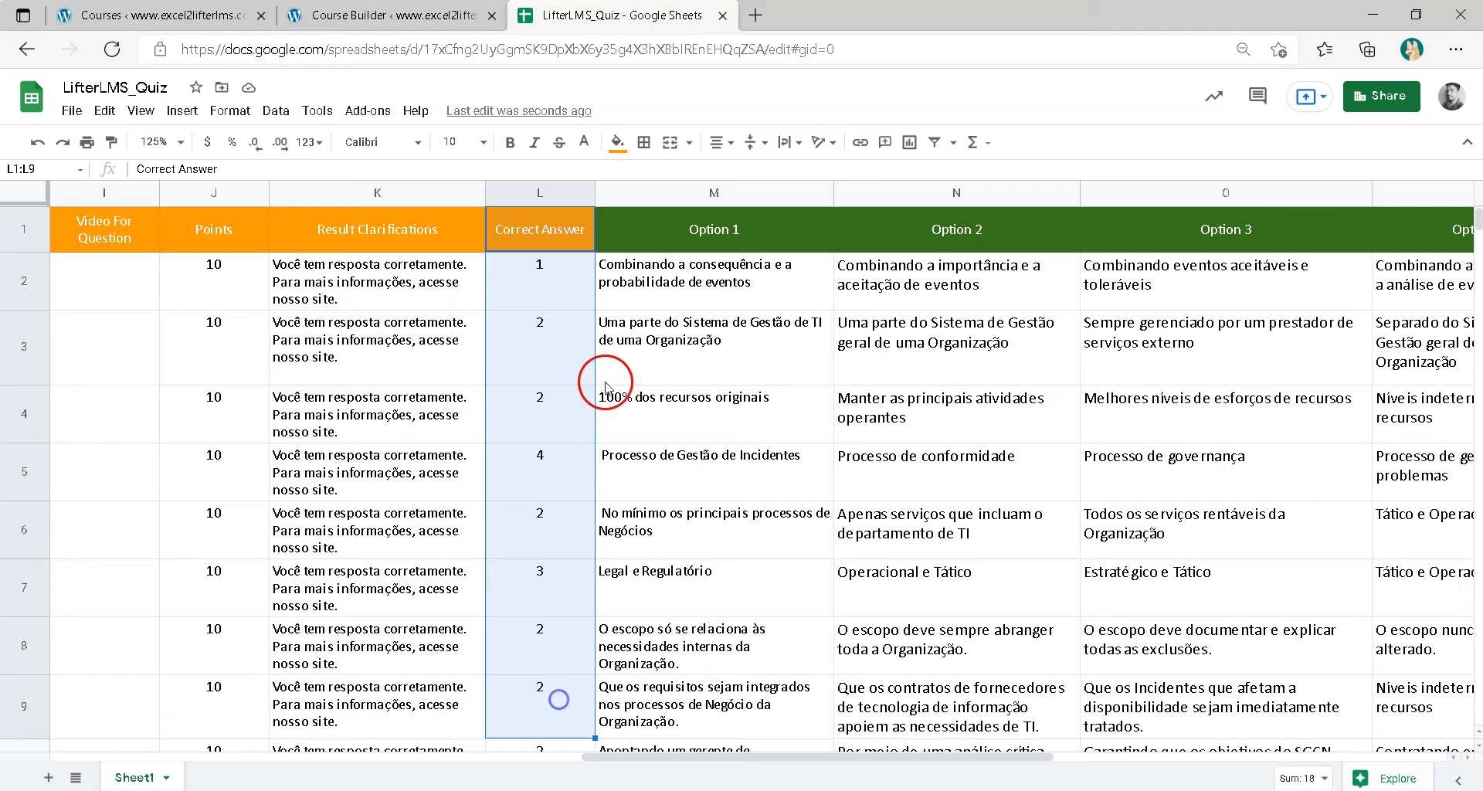
# Examine the answer option columns, starting from Option 1, across all question rows down the sheet
pyautogui.click(631, 747)
pyautogui.moveTo(633, 754); pyautogui.dragTo(761, 756)
pyautogui.click(309, 231)
pyautogui.moveTo(467, 263); pyautogui.dragTo(1210, 738)
pyautogui.scroll(-4, 552, 551)
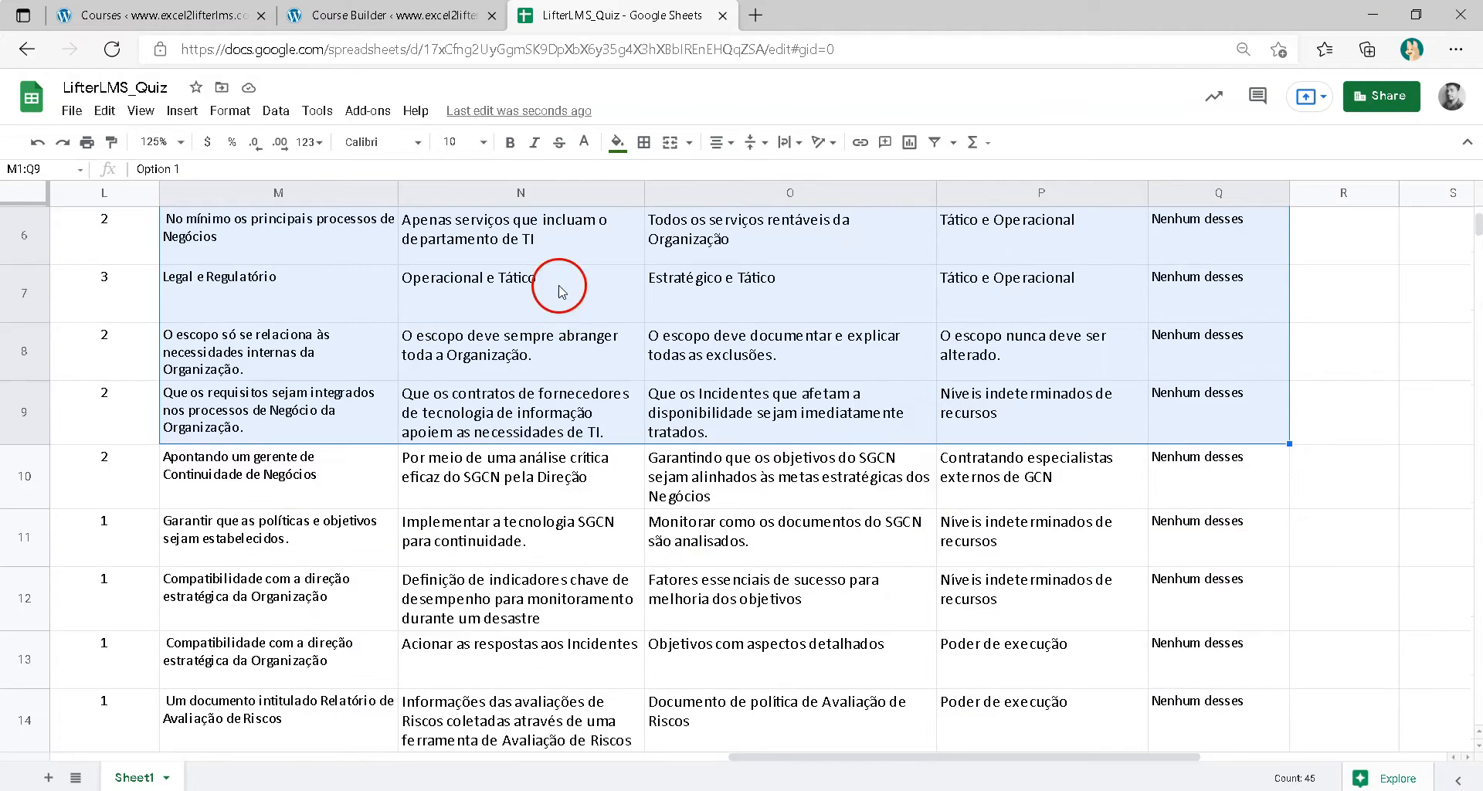
pyautogui.scroll(-12, 539, 624)
pyautogui.scroll(8, 527, 544)
pyautogui.scroll(6, 525, 545)
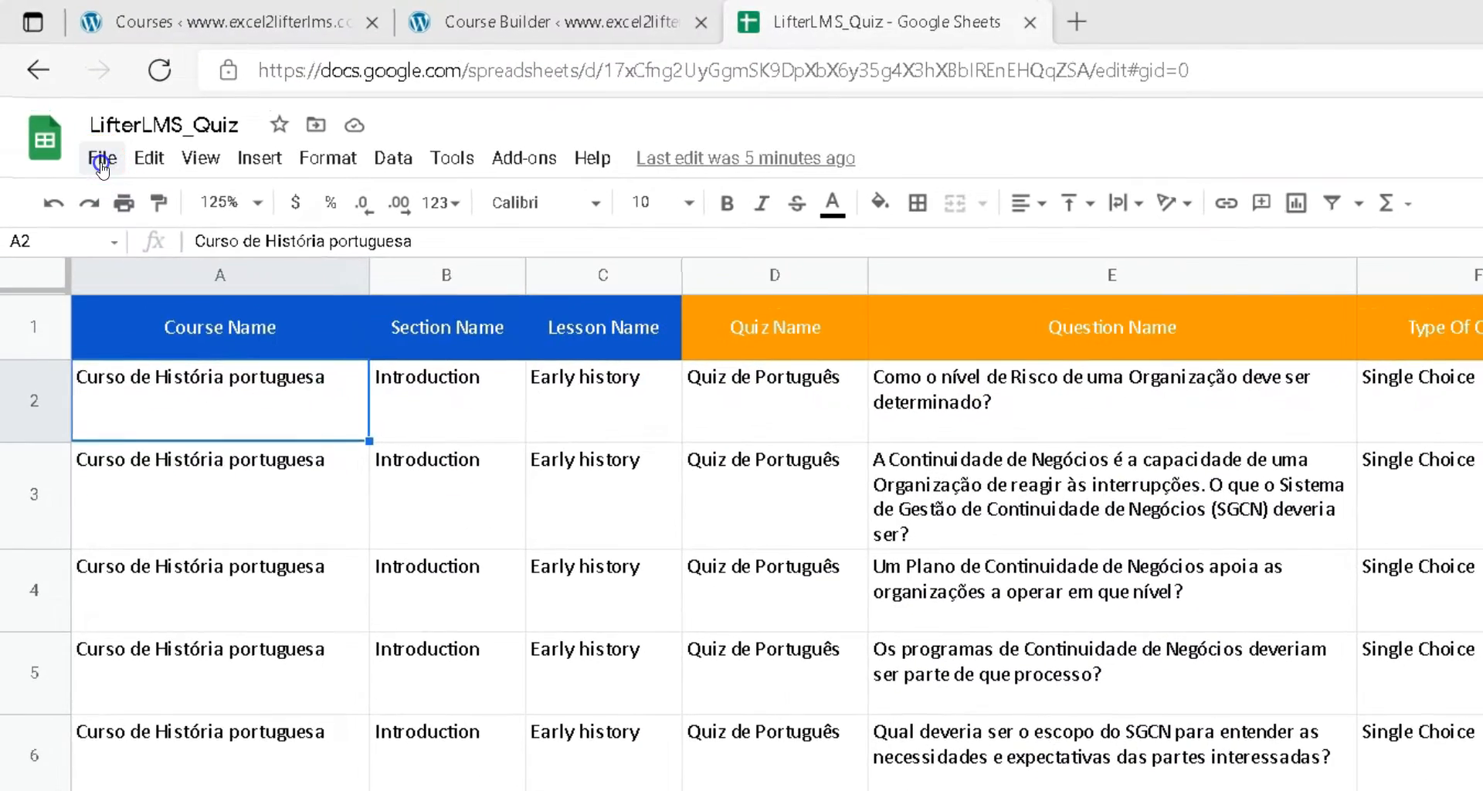
# Download the current sheet as a comma-separated values (.csv) file
pyautogui.click(91, 151)
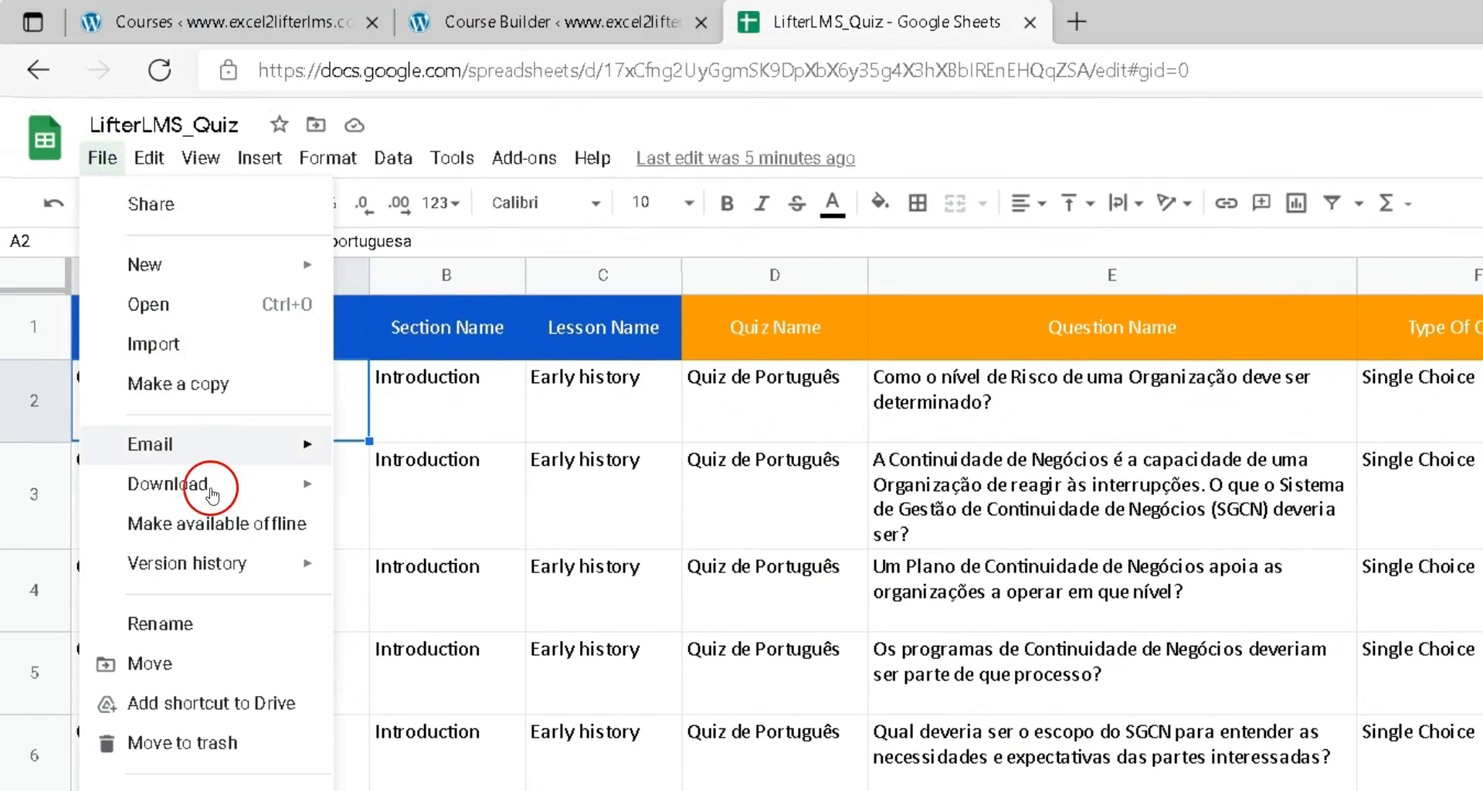
pyautogui.moveTo(191, 463)
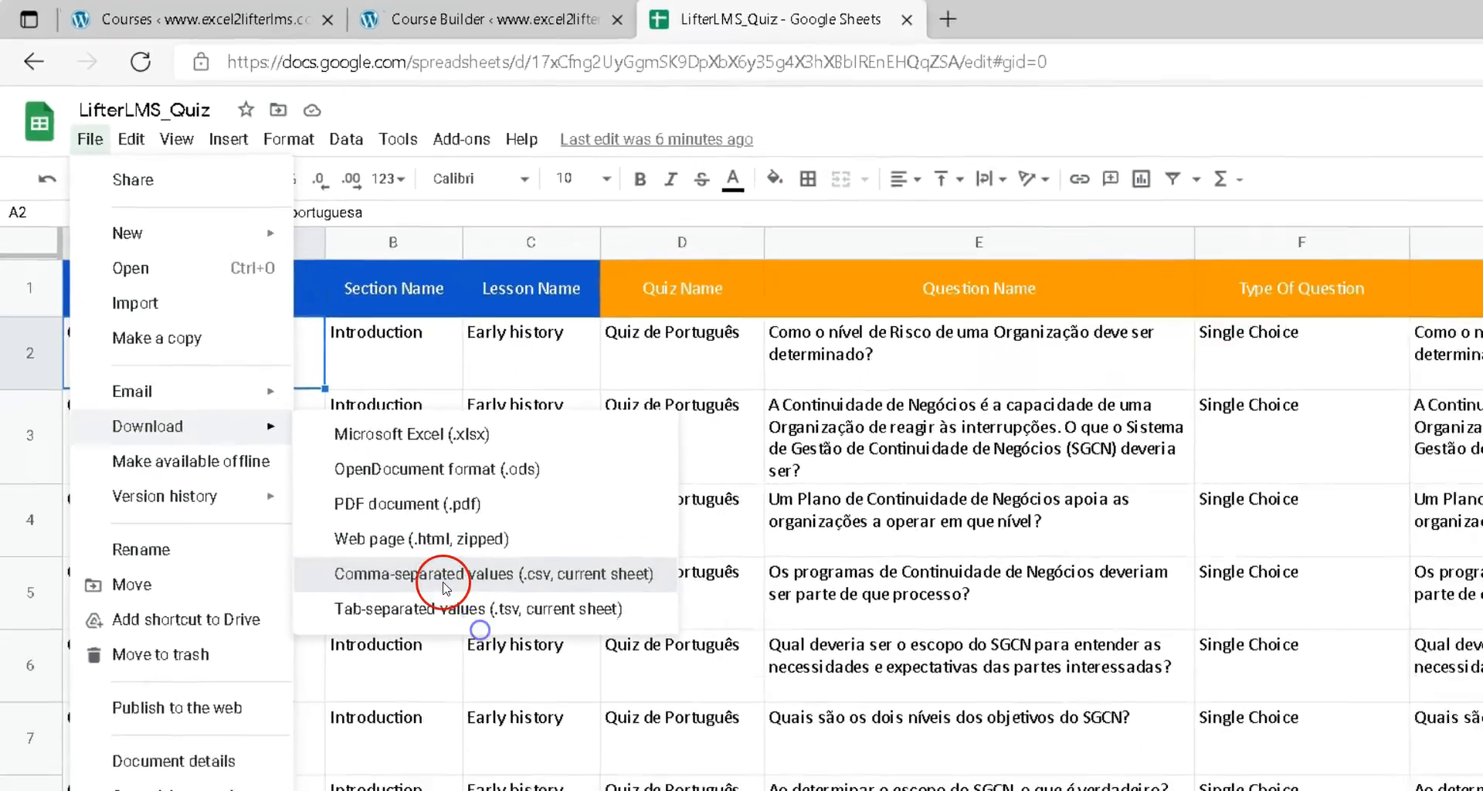
pyautogui.click(506, 657)
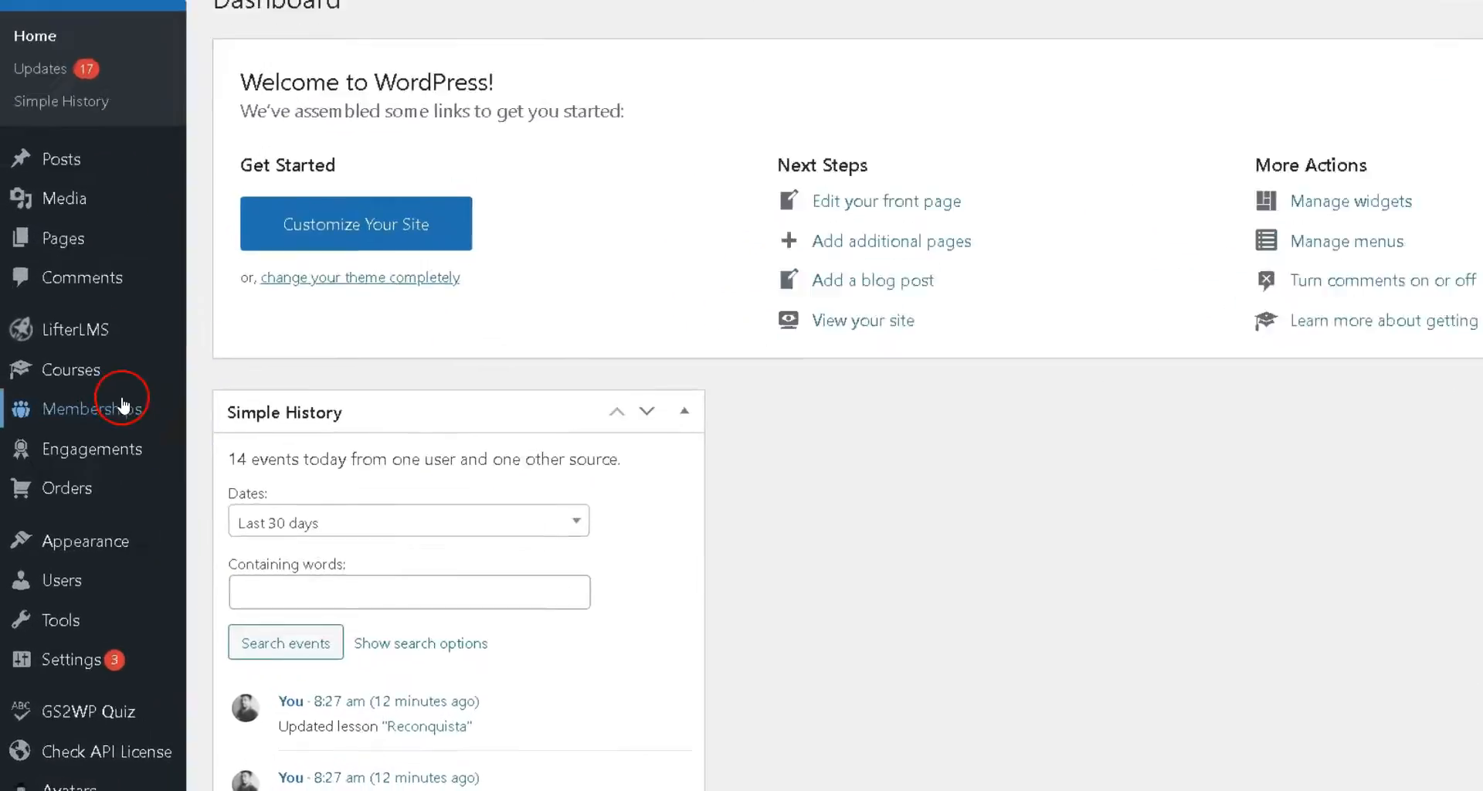
# In the WordPress admin, open the LifterLMS Questions Importer, upload LifterLMS_Quiz - Sheet1.csv and select it as the import file
pyautogui.moveTo(97, 373)
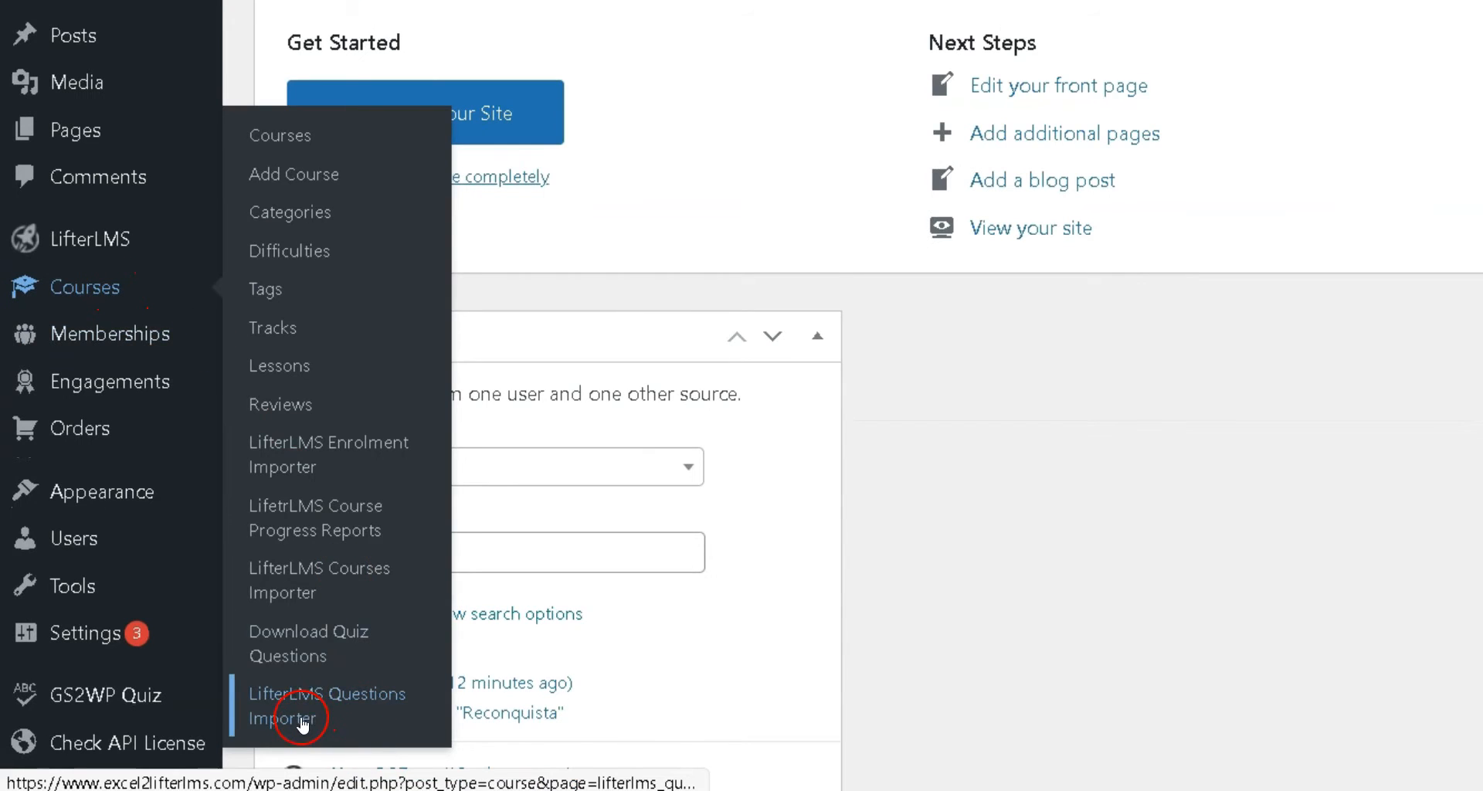
pyautogui.click(302, 722)
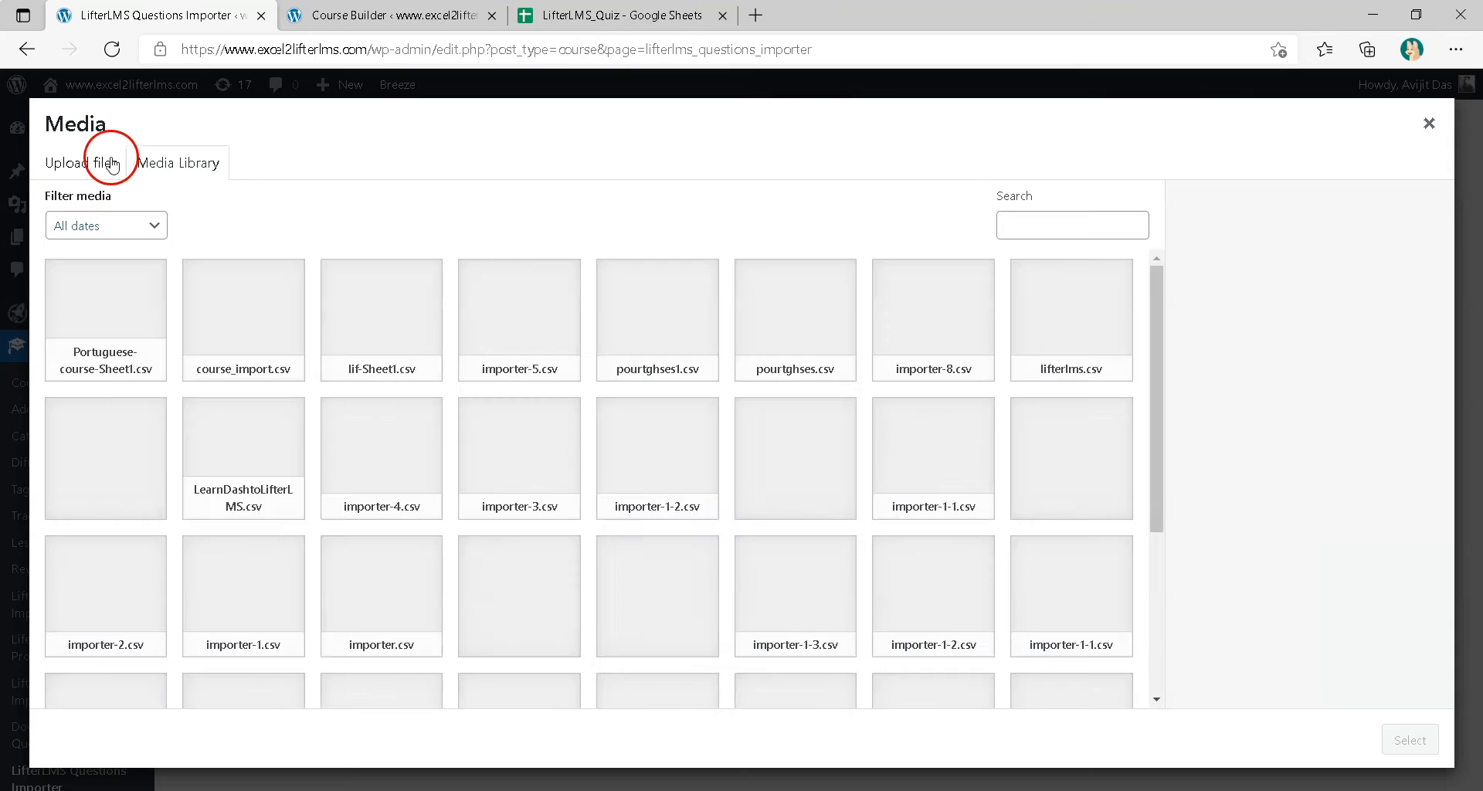
pyautogui.click(106, 154)
pyautogui.click(753, 448)
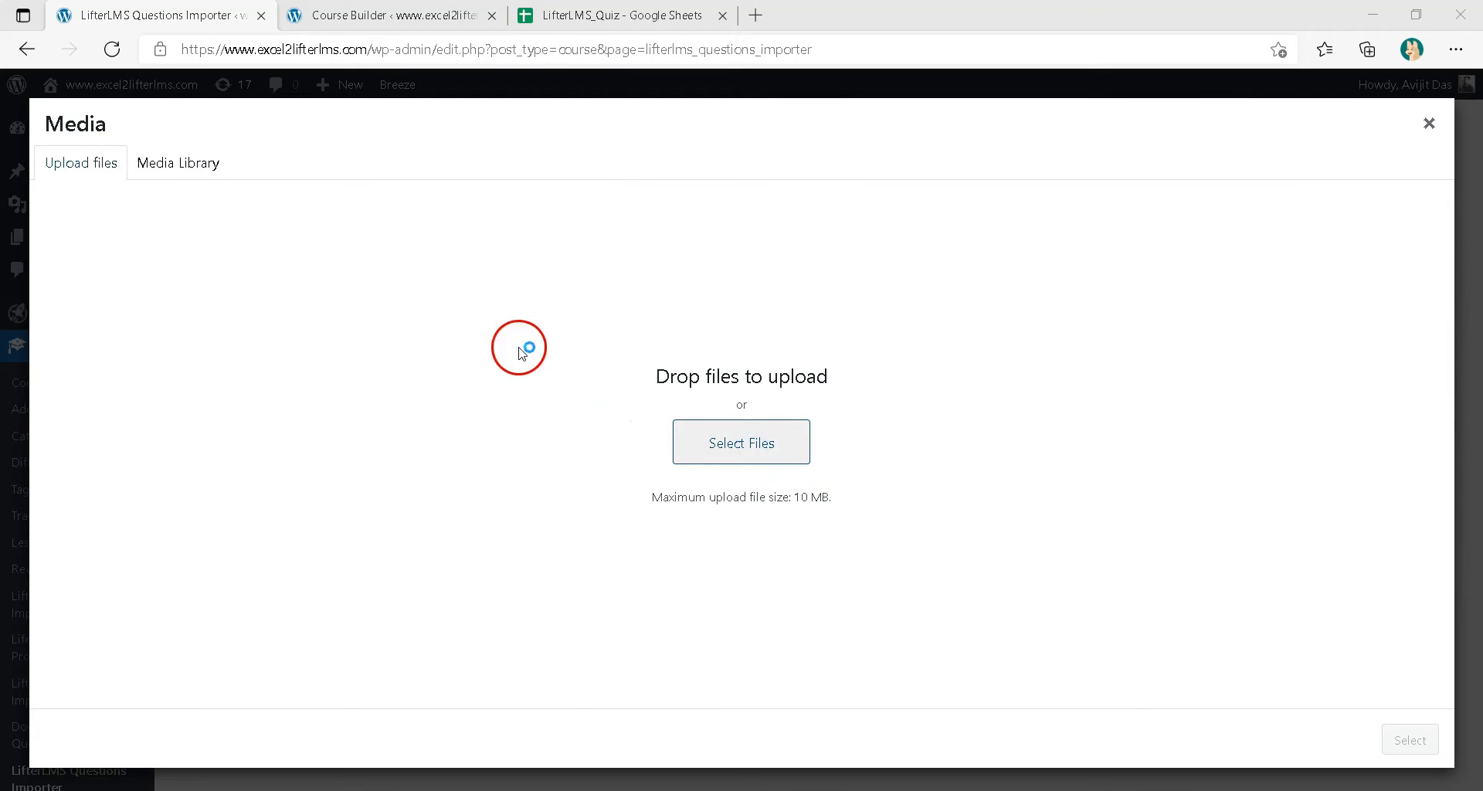
pyautogui.click(575, 164)
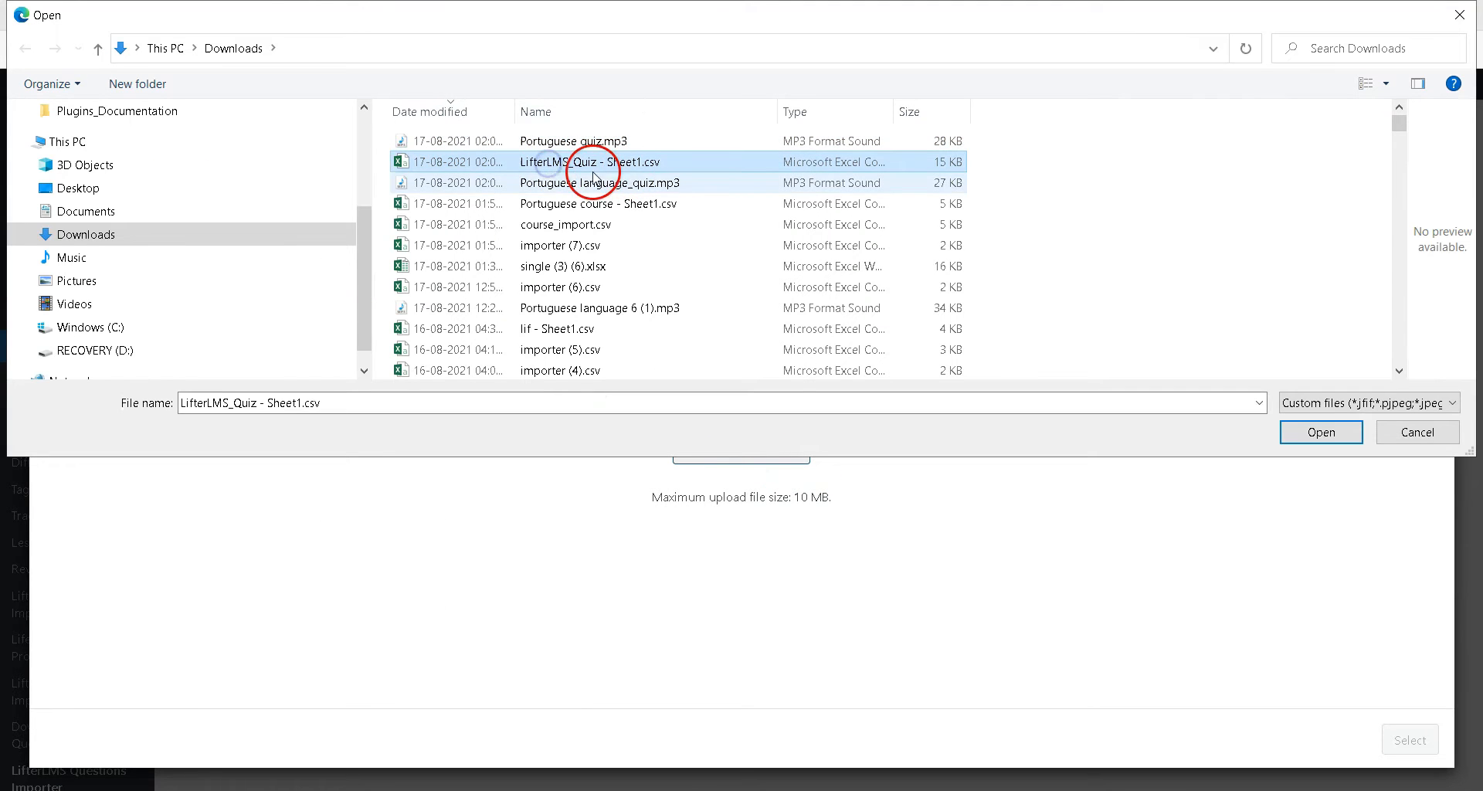
pyautogui.click(1305, 434)
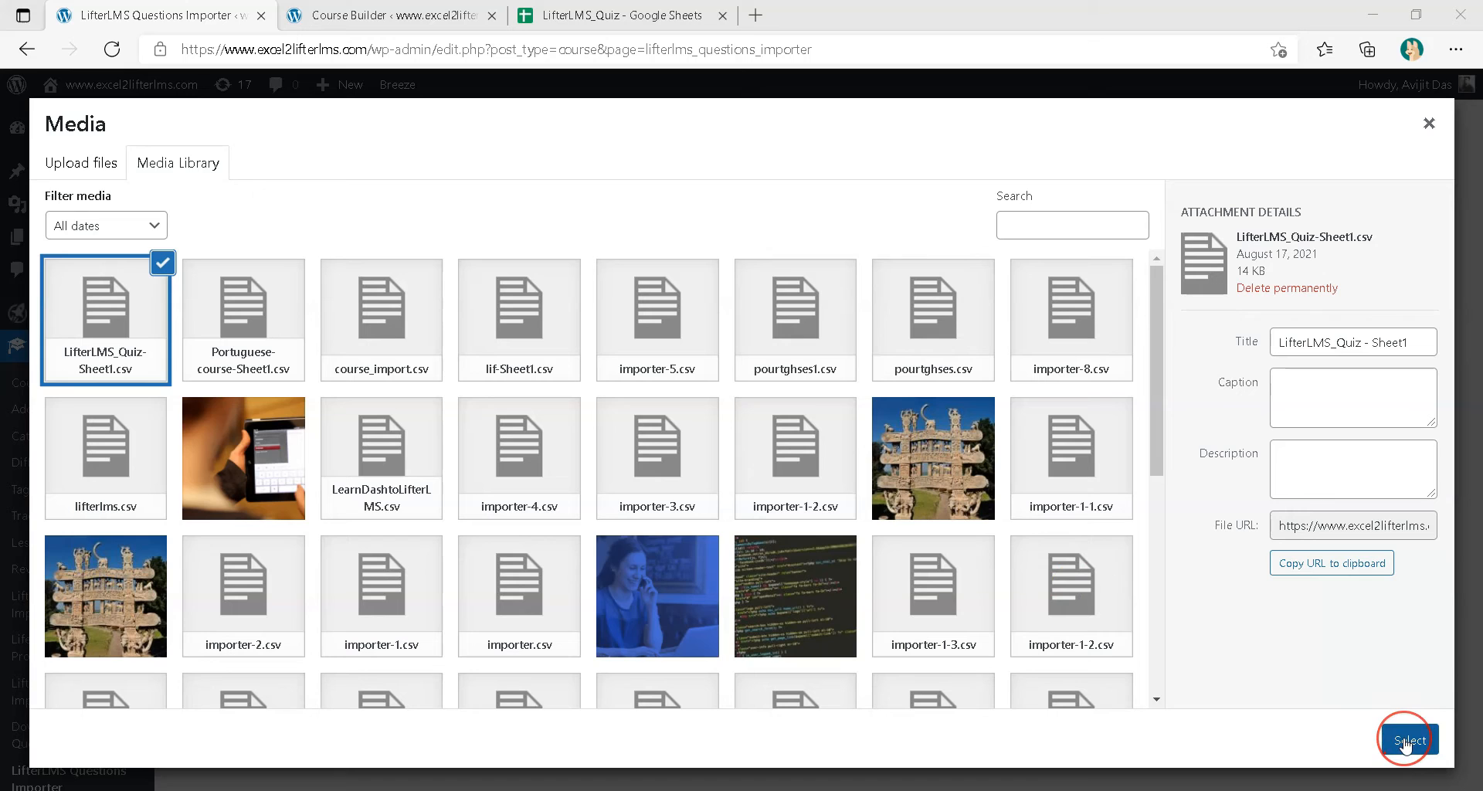
pyautogui.click(1406, 742)
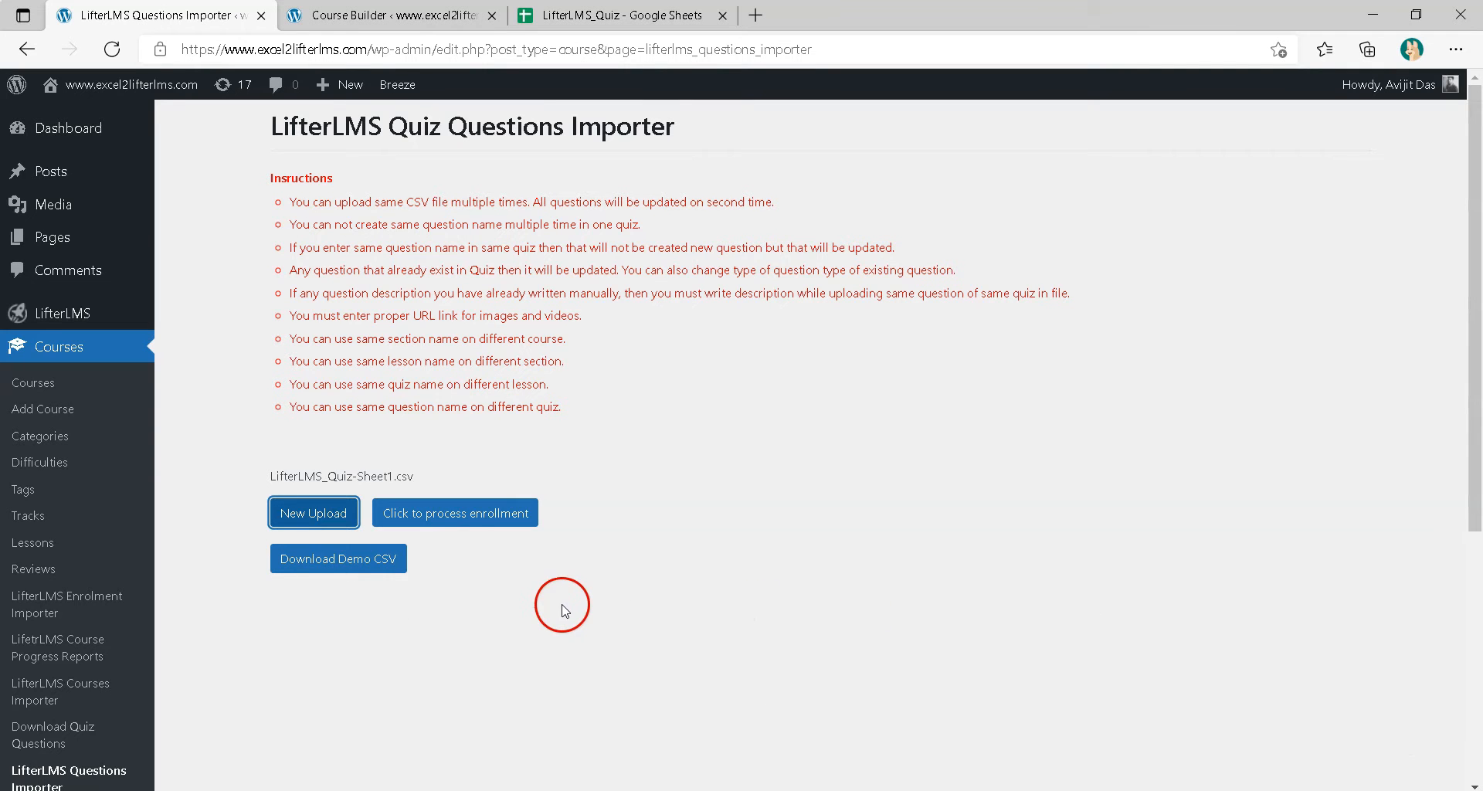
# Process the selected CSV file and check the importing status listed for each question
pyautogui.click(477, 515)
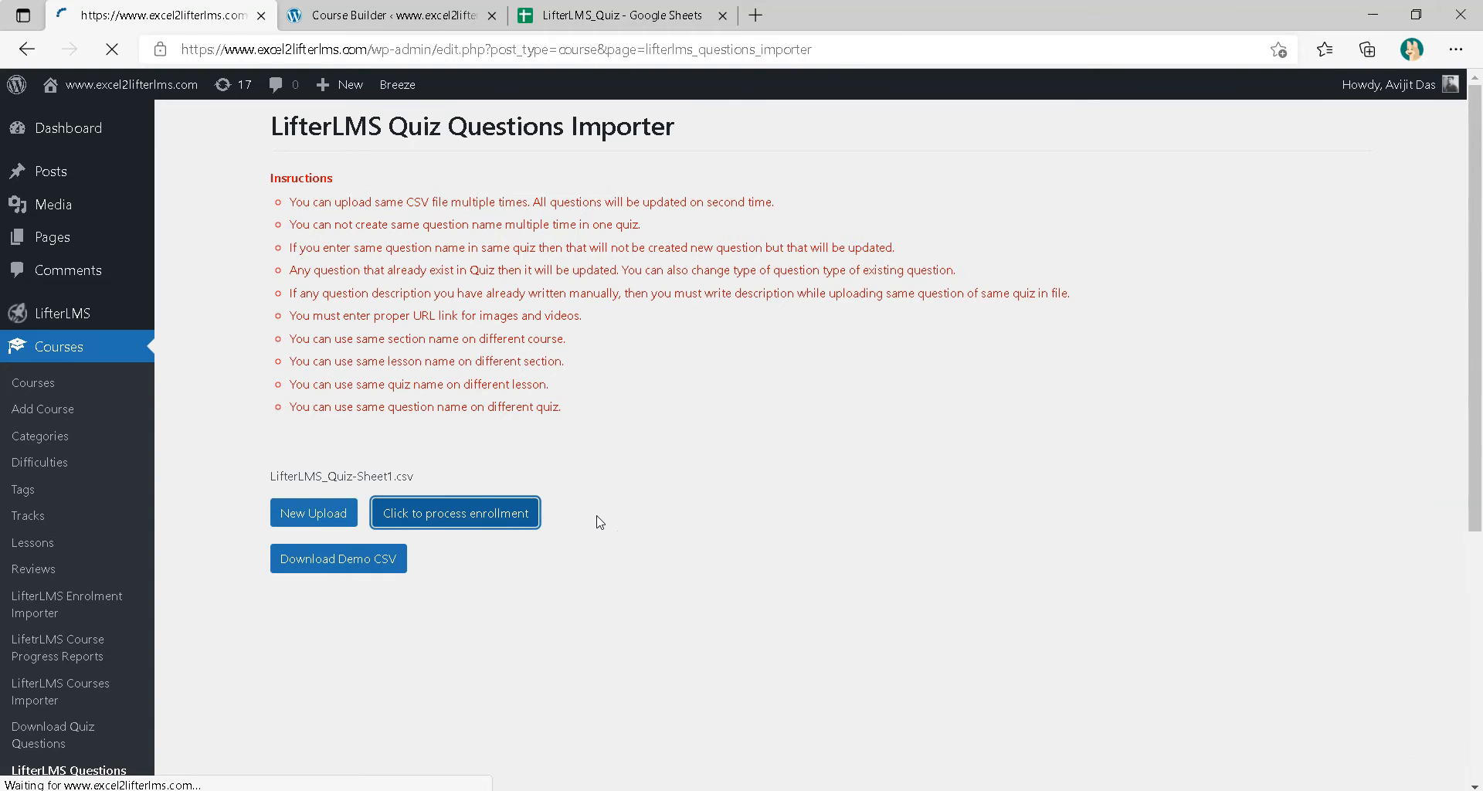
pyautogui.scroll(-3, 689, 491)
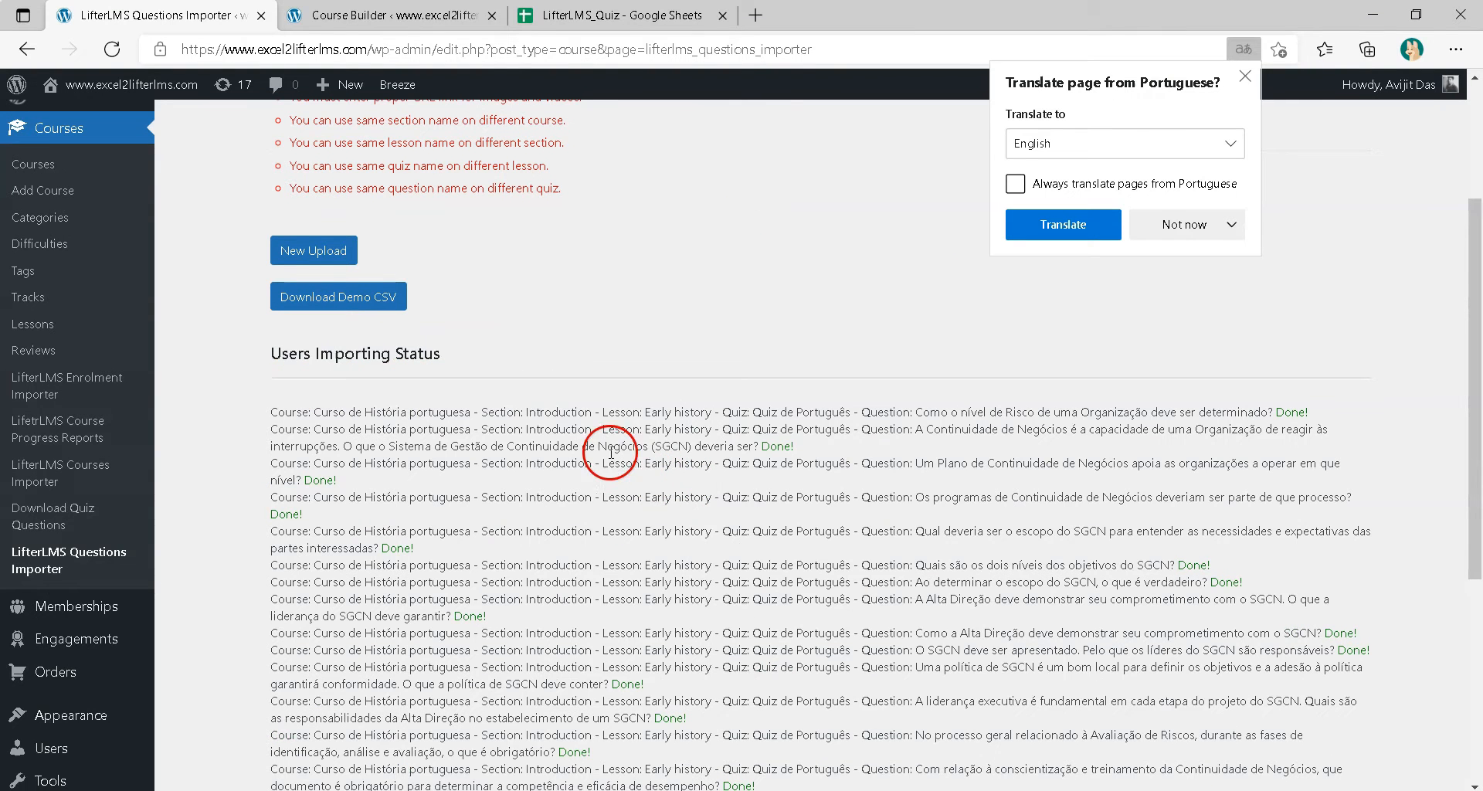
pyautogui.scroll(3, 309, 633)
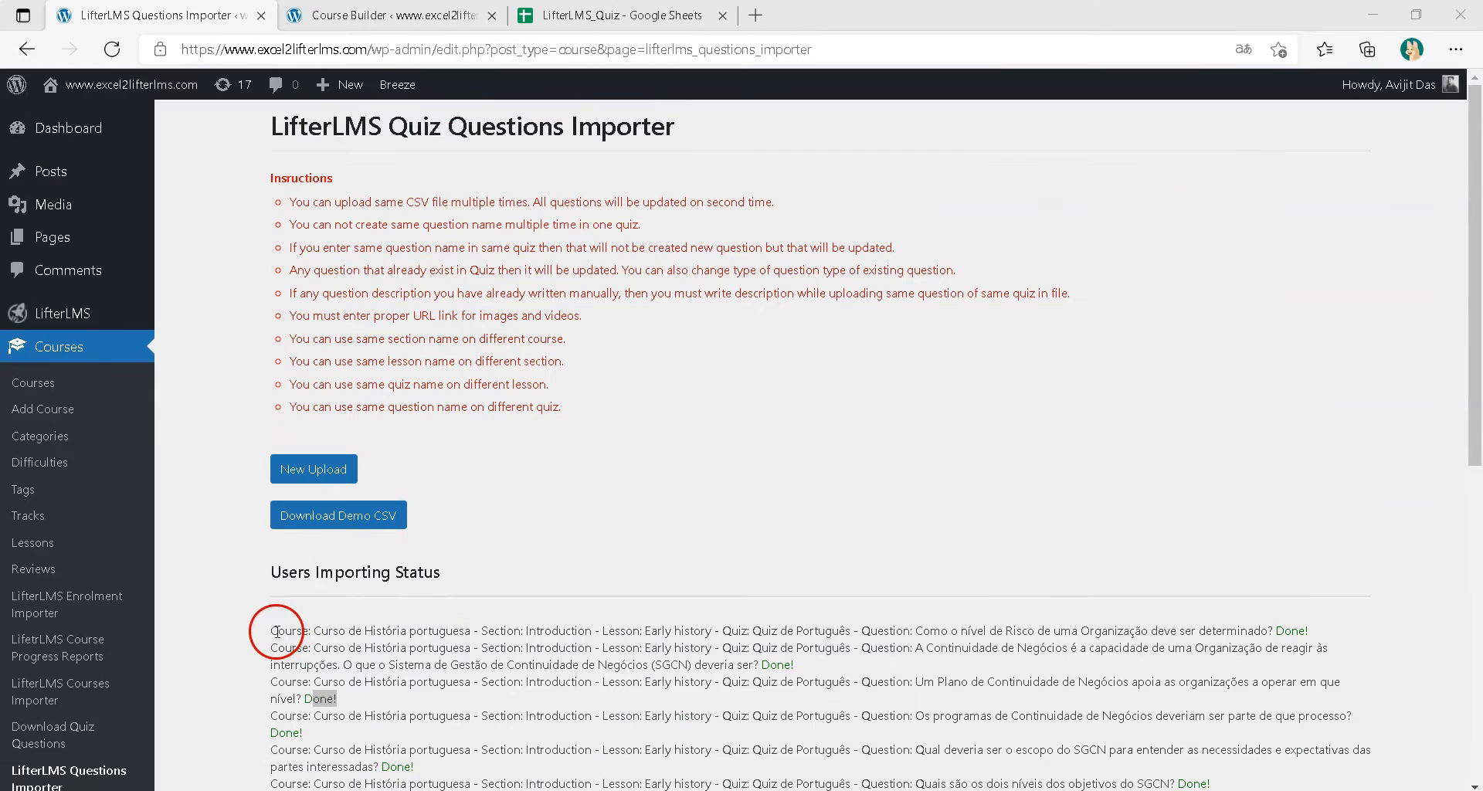
pyautogui.moveTo(271, 633); pyautogui.dragTo(474, 765)
pyautogui.scroll(-3, 546, 643)
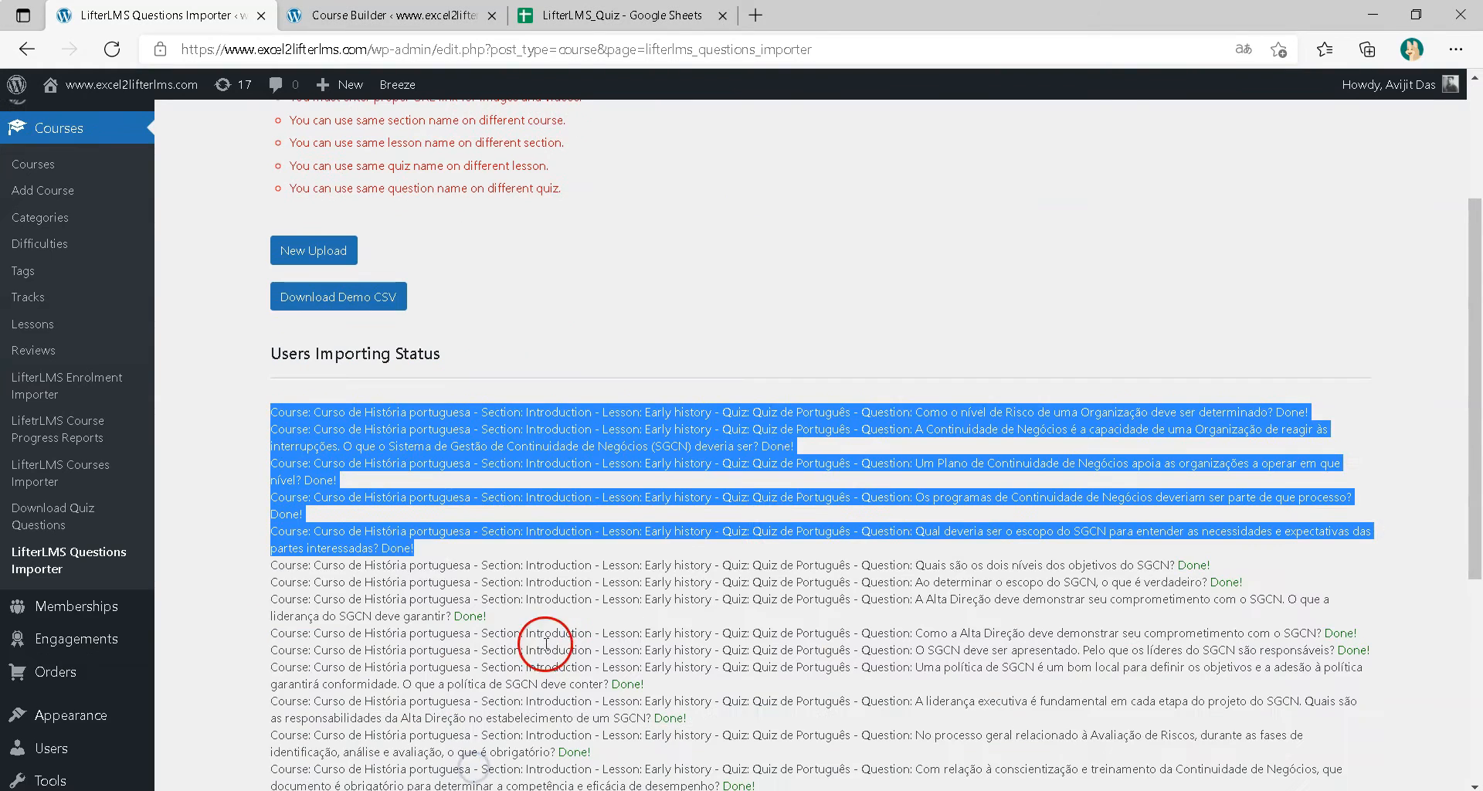
pyautogui.moveTo(282, 570); pyautogui.dragTo(332, 769)
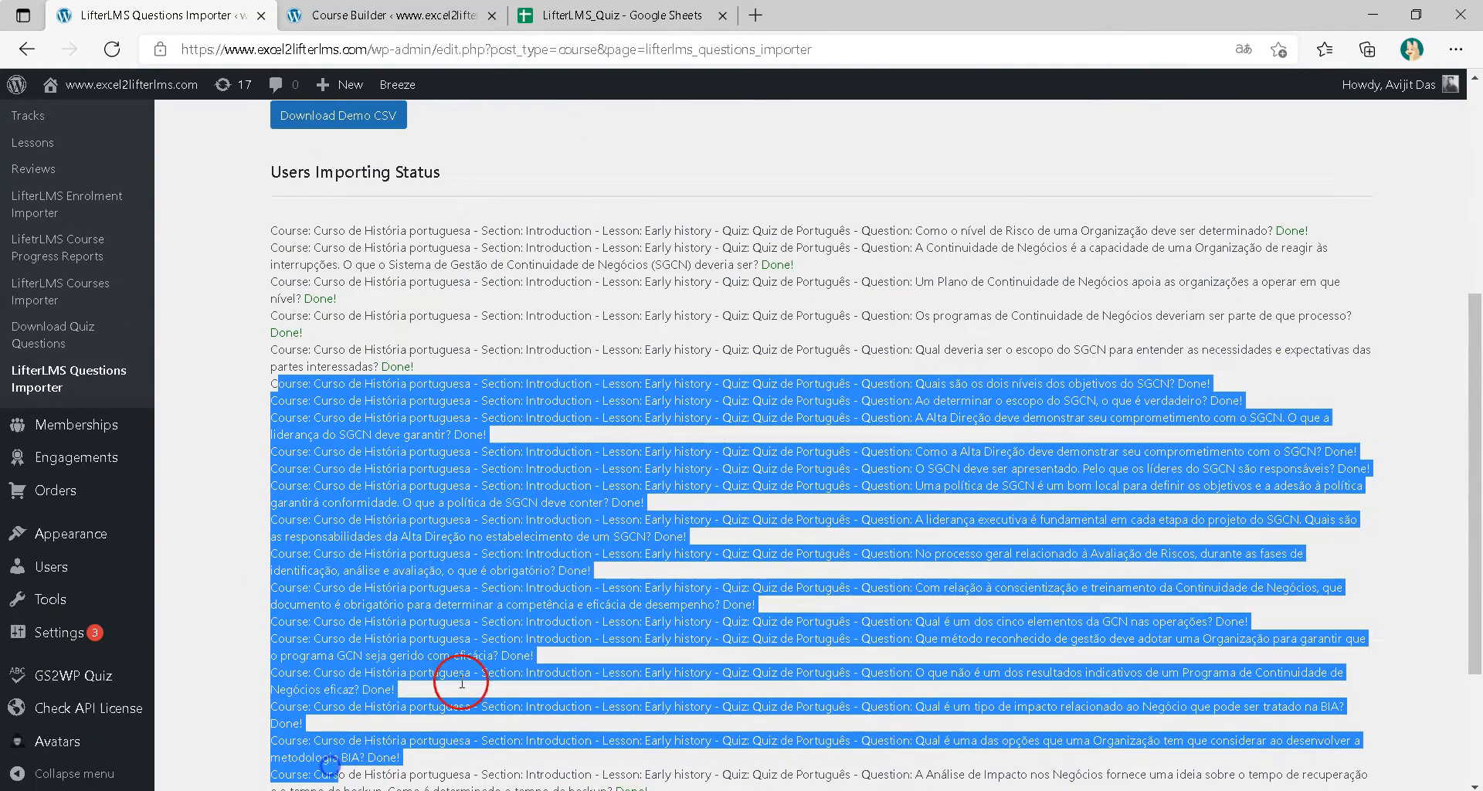
pyautogui.click(568, 506)
pyautogui.scroll(5, 572, 580)
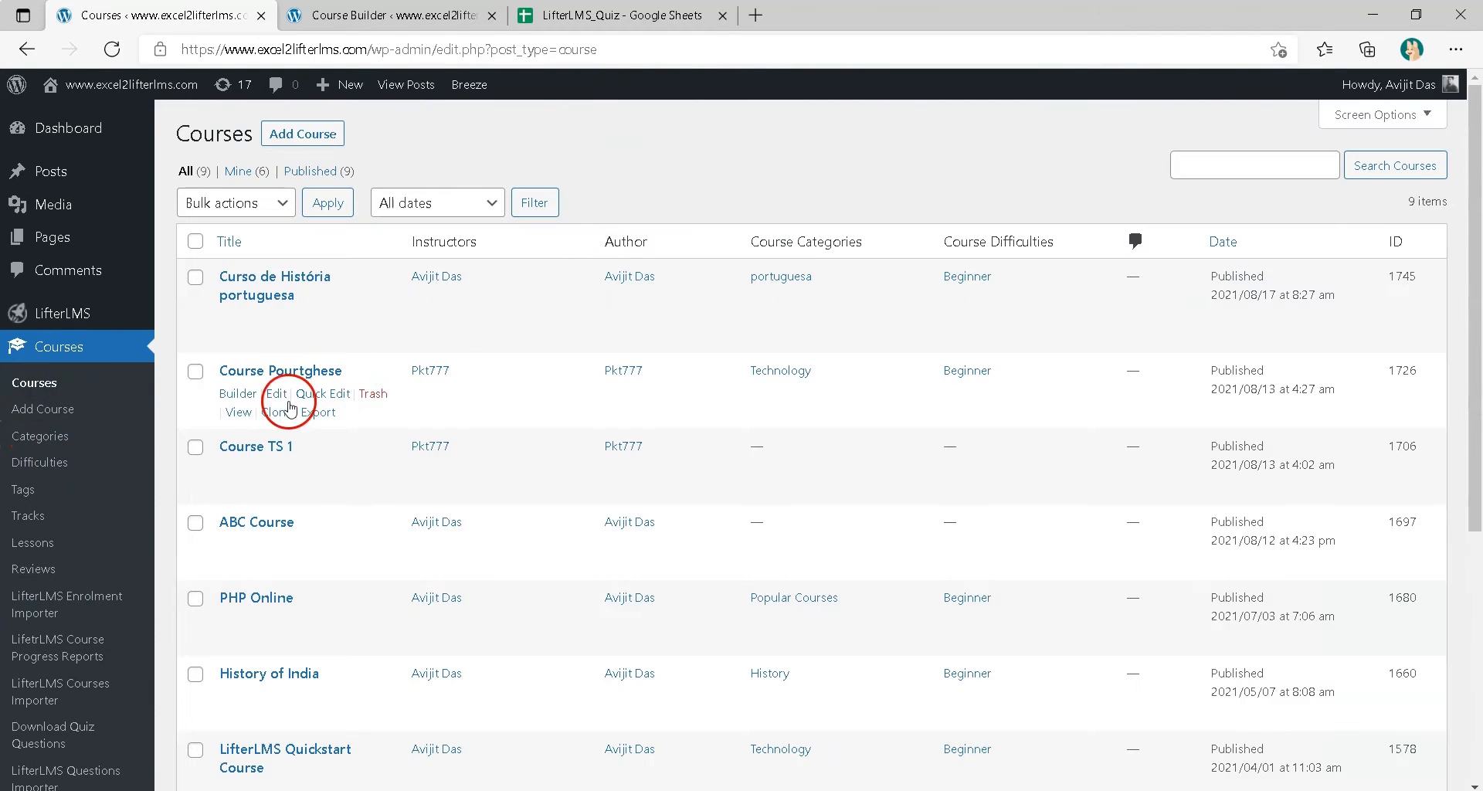
# Open the course Curso de História portuguesa in the Course Builder and close the other Course Builder tab
pyautogui.click(280, 317)
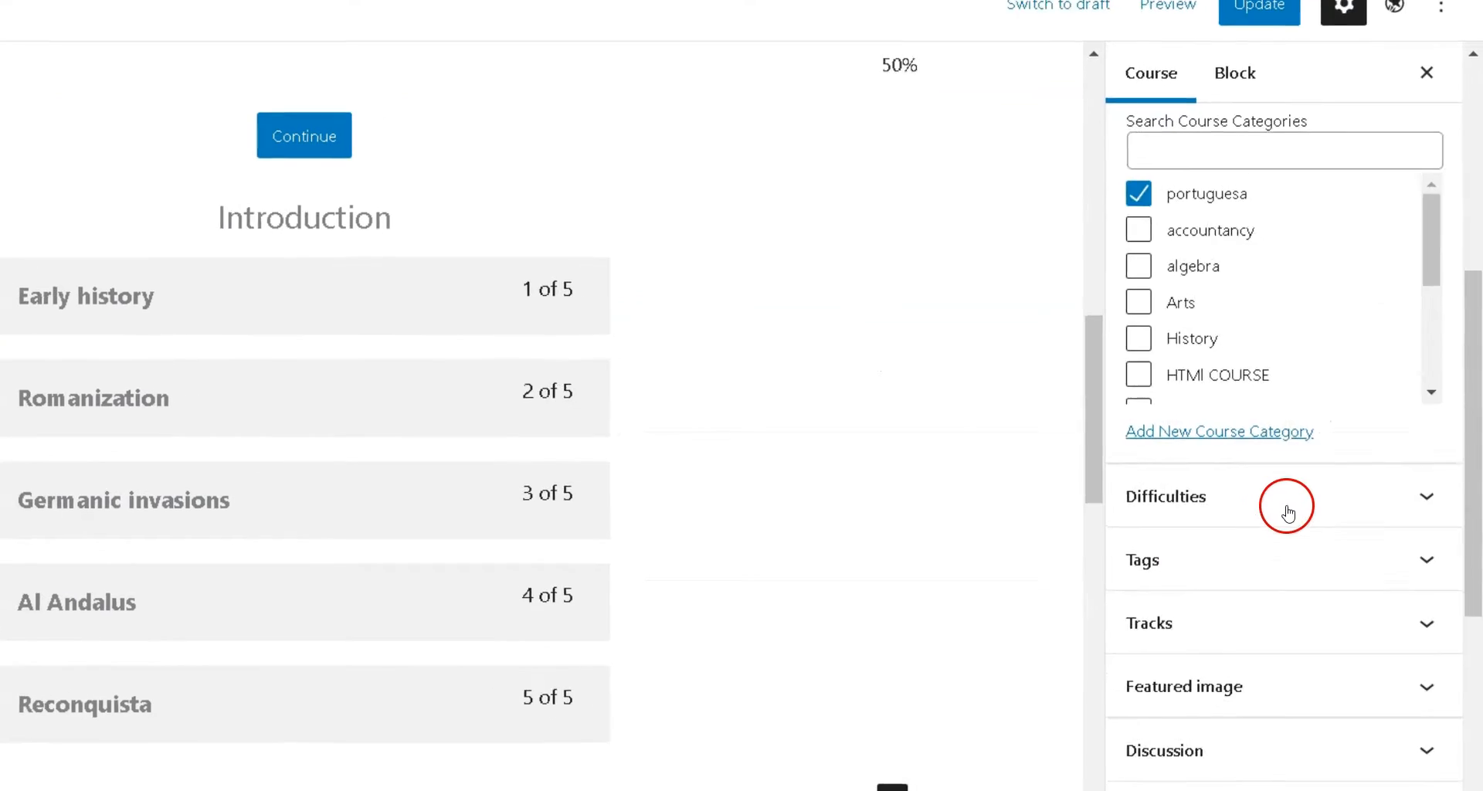
pyautogui.scroll(-3, 1286, 506)
pyautogui.click(1217, 559)
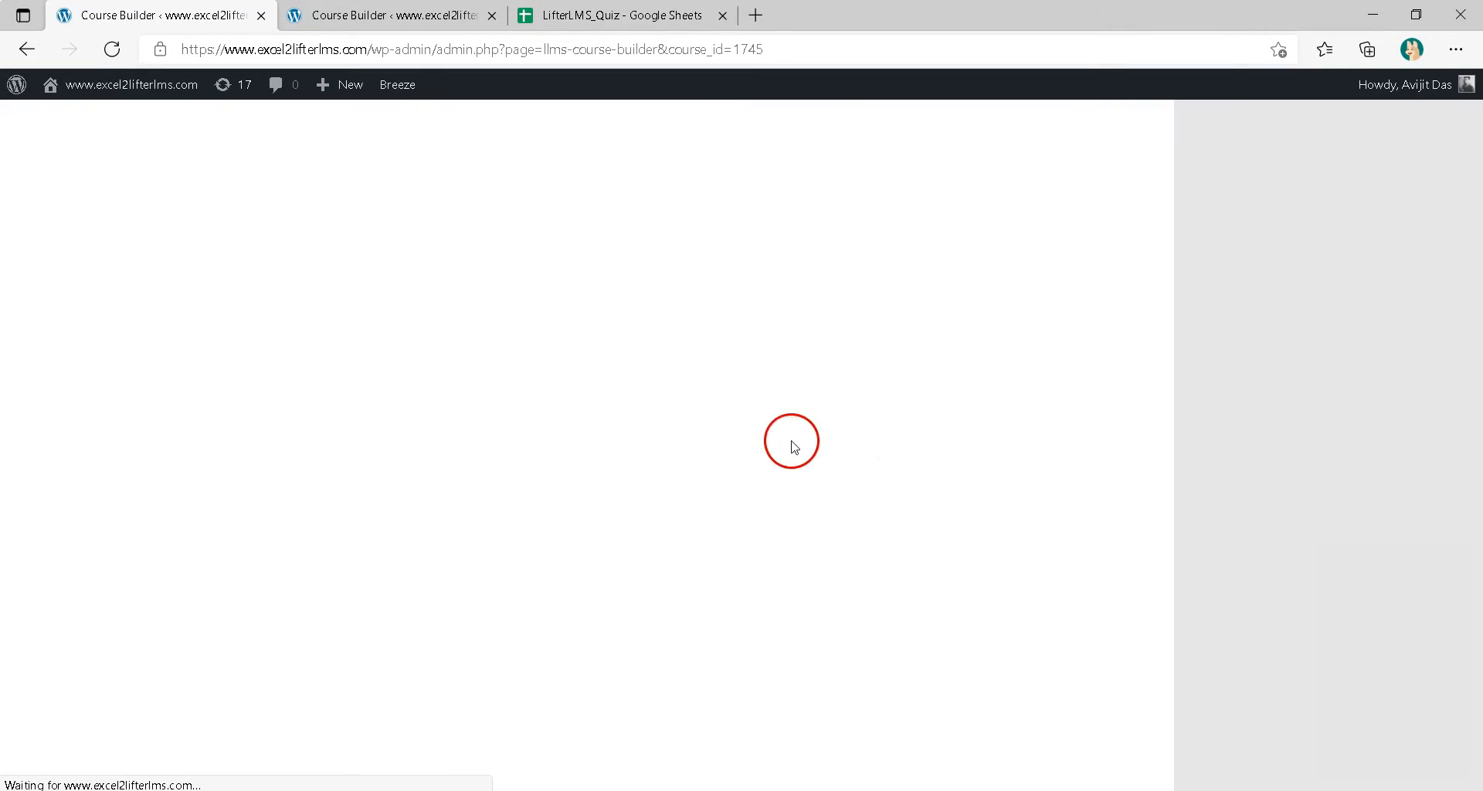
pyautogui.click(491, 16)
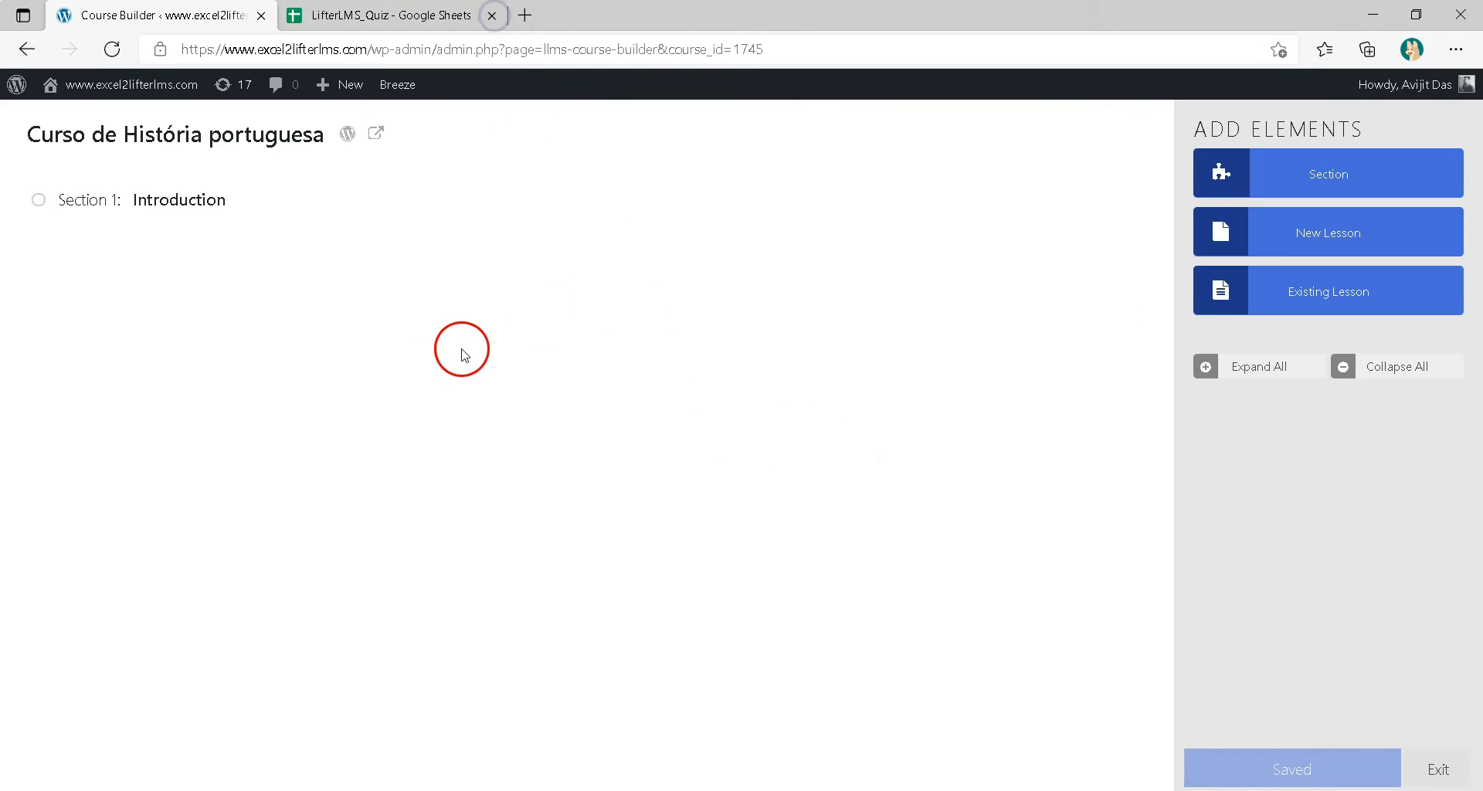
# Expand the Introduction section and open the quiz of the Early history lesson to review its title and settings
pyautogui.click(248, 199)
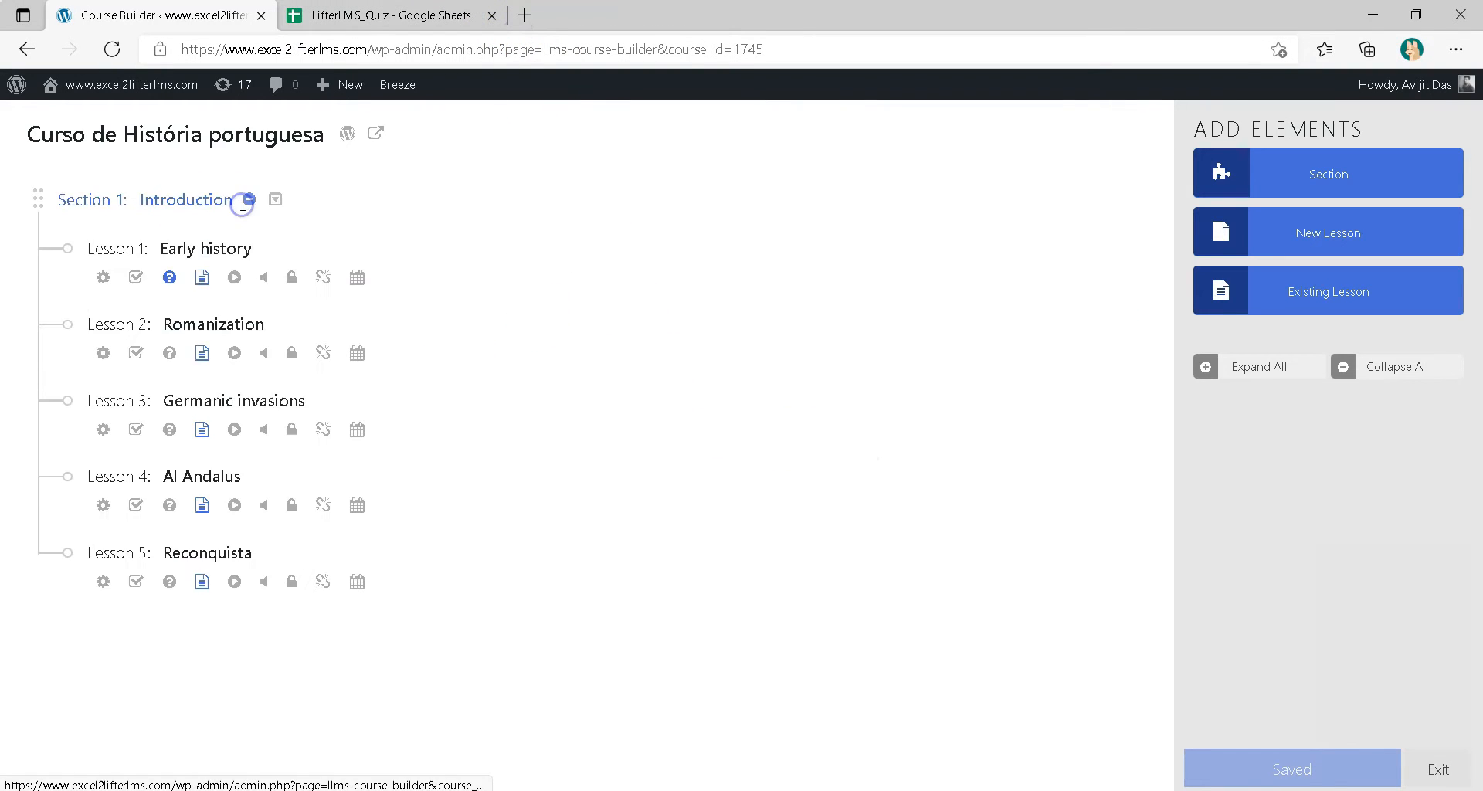
pyautogui.click(170, 276)
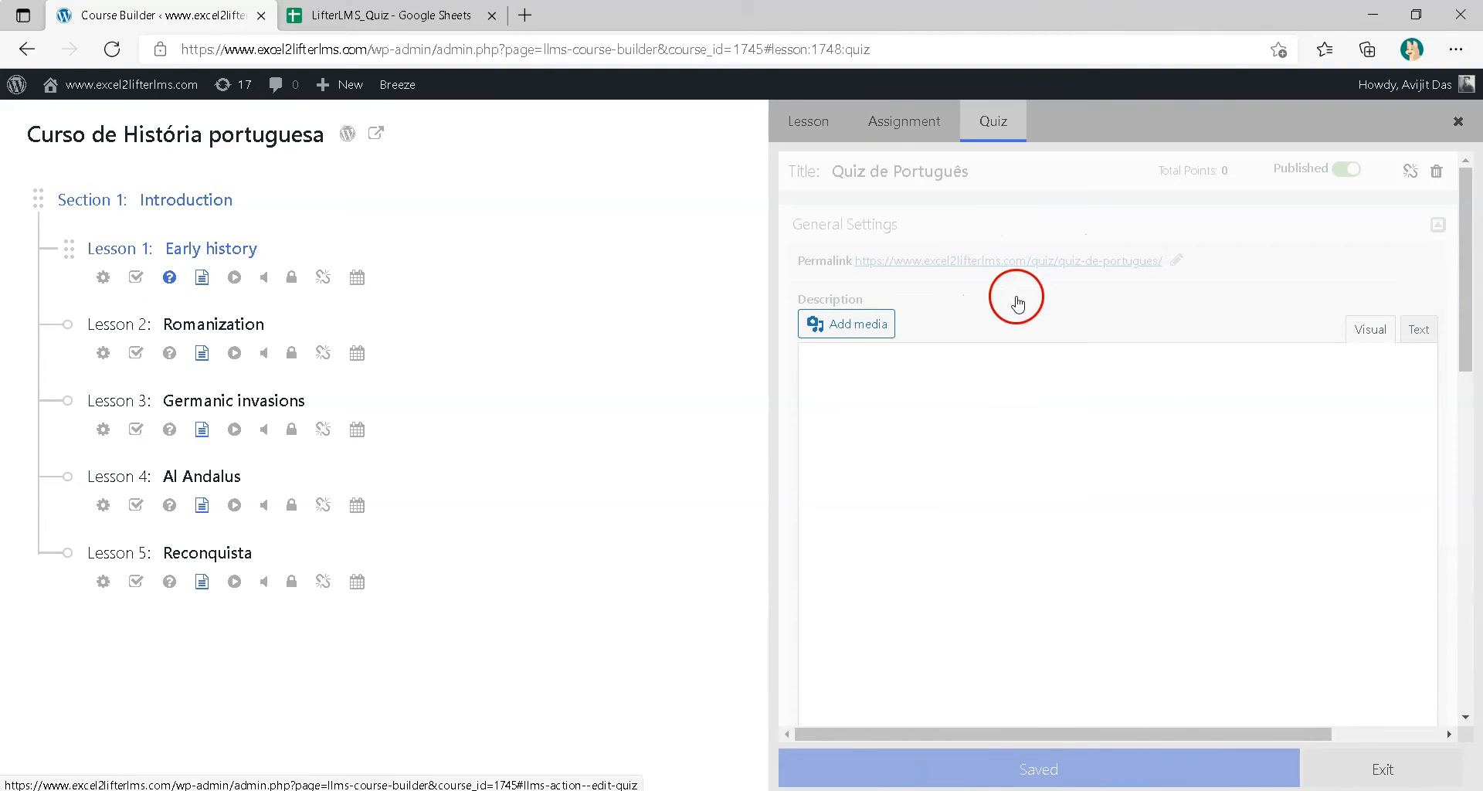
pyautogui.moveTo(833, 172); pyautogui.dragTo(976, 176)
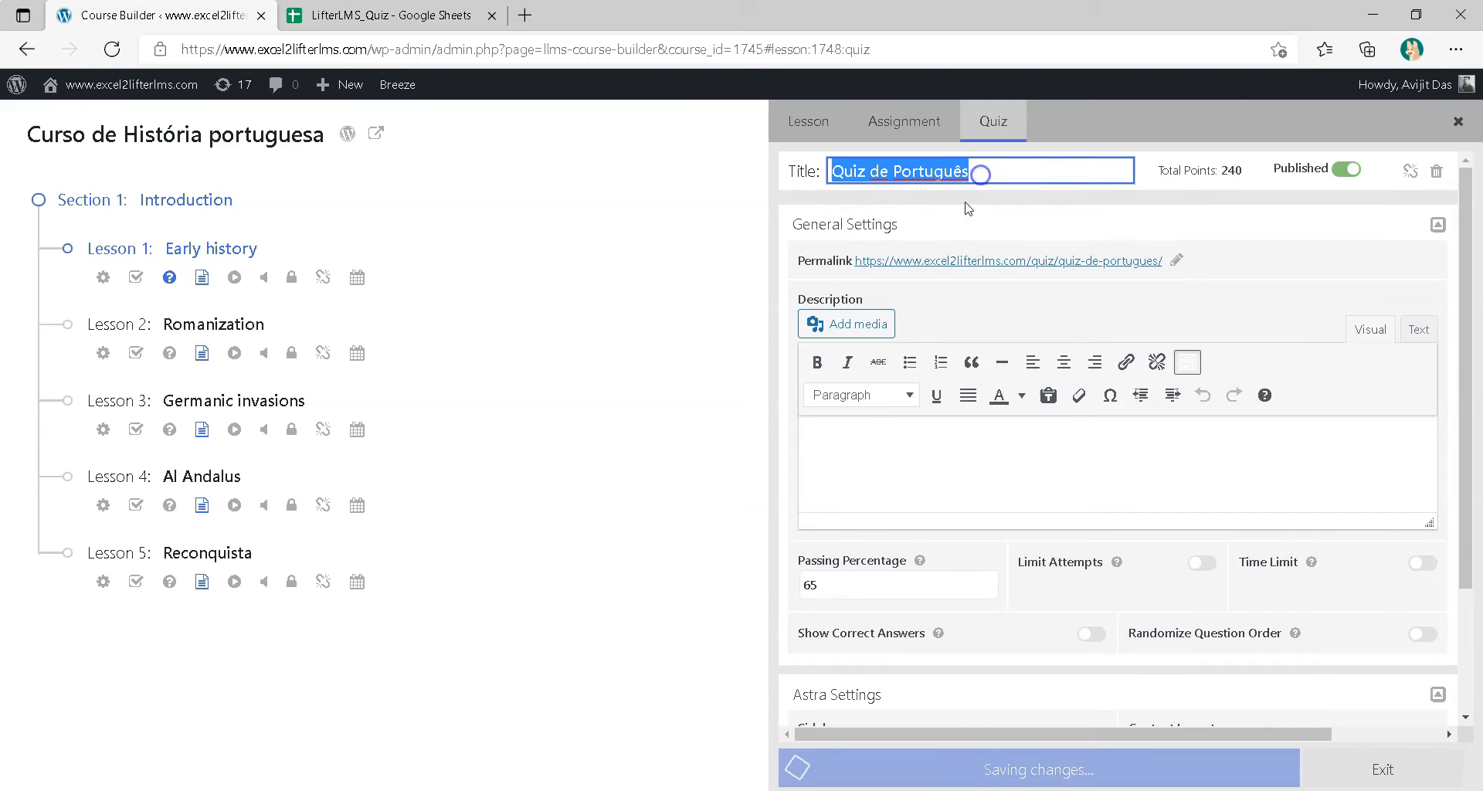
pyautogui.scroll(-2, 1043, 351)
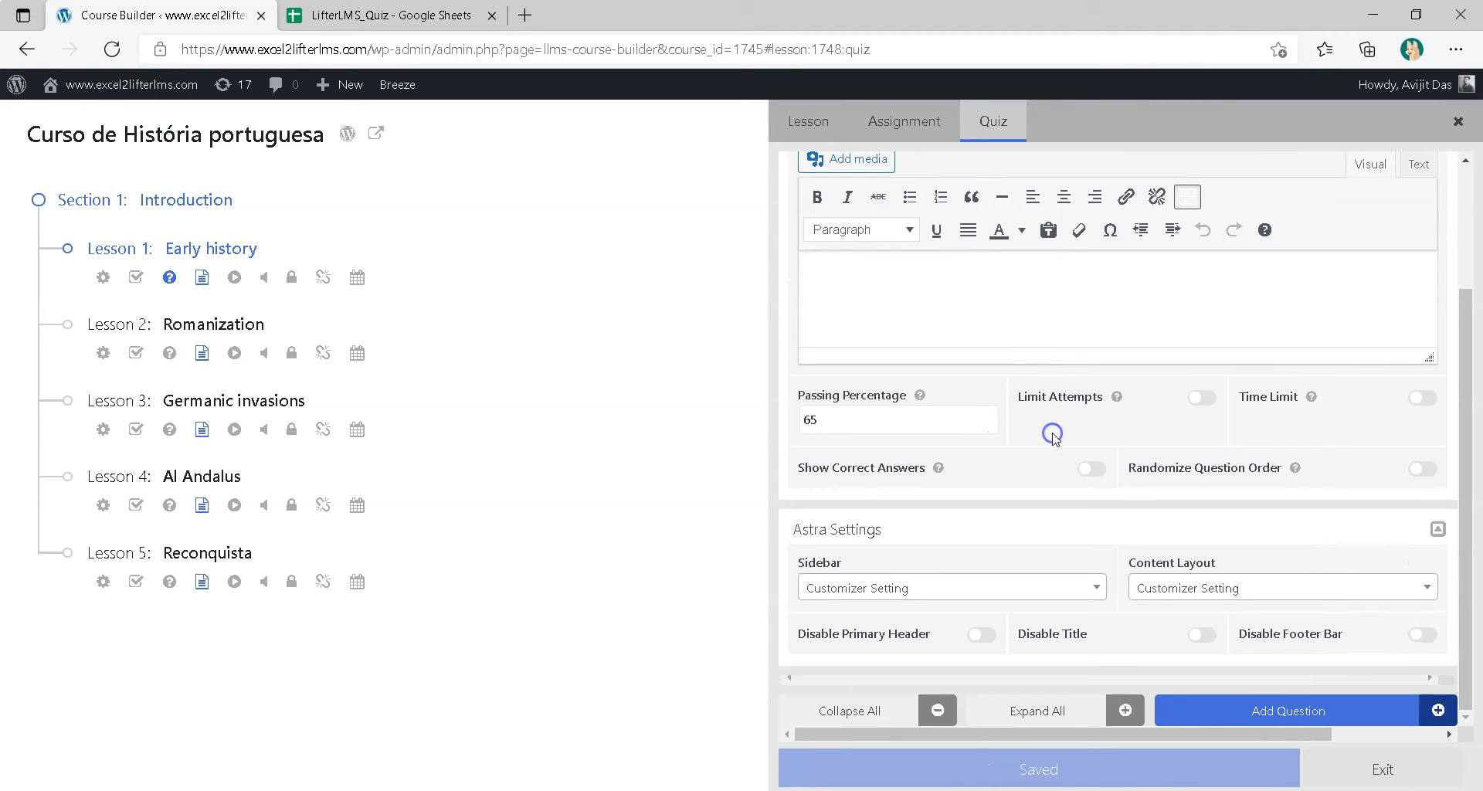
pyautogui.scroll(2, 980, 538)
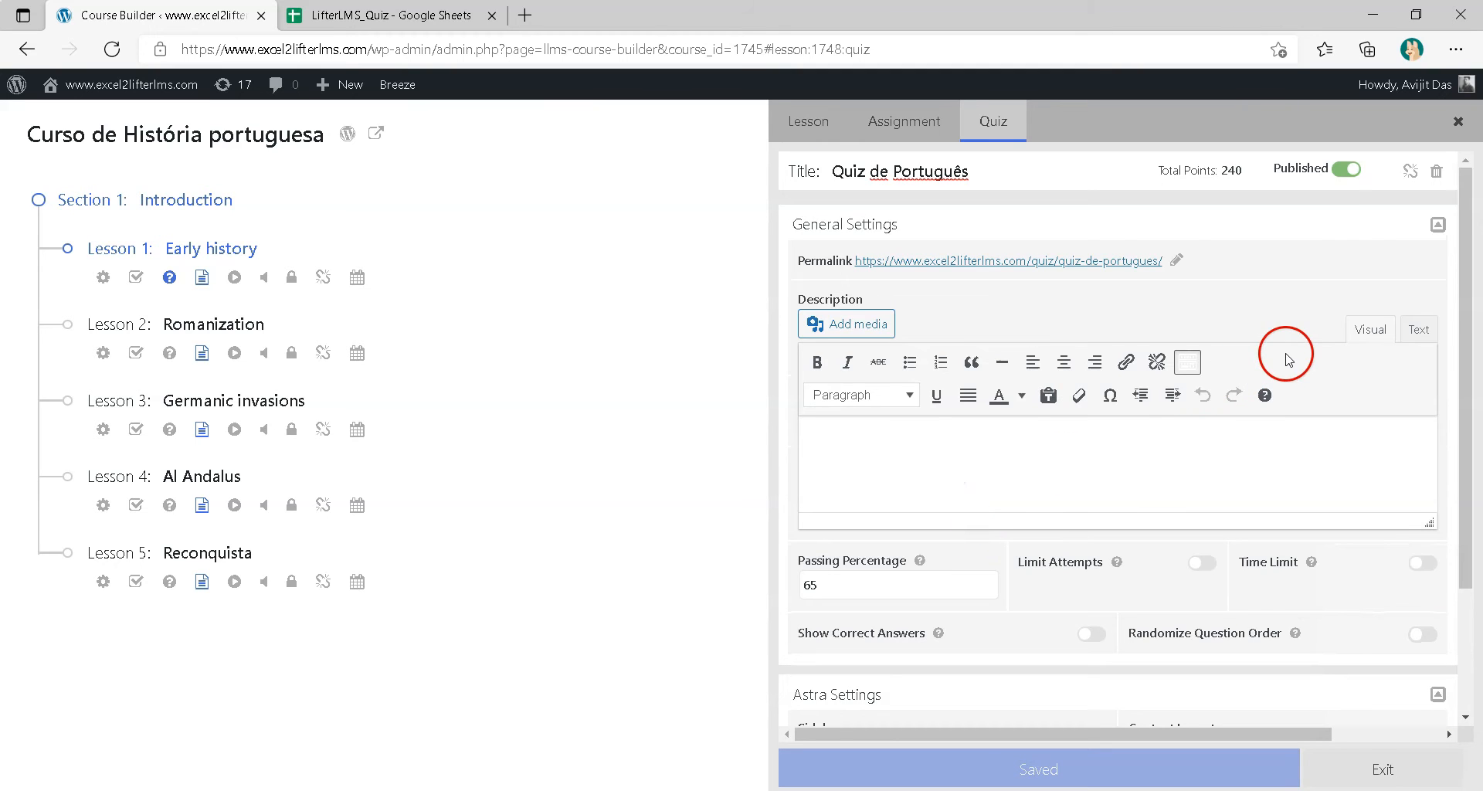
# Collapse the quiz's General Settings and Astra Settings and look through its list of questions
pyautogui.click(1437, 226)
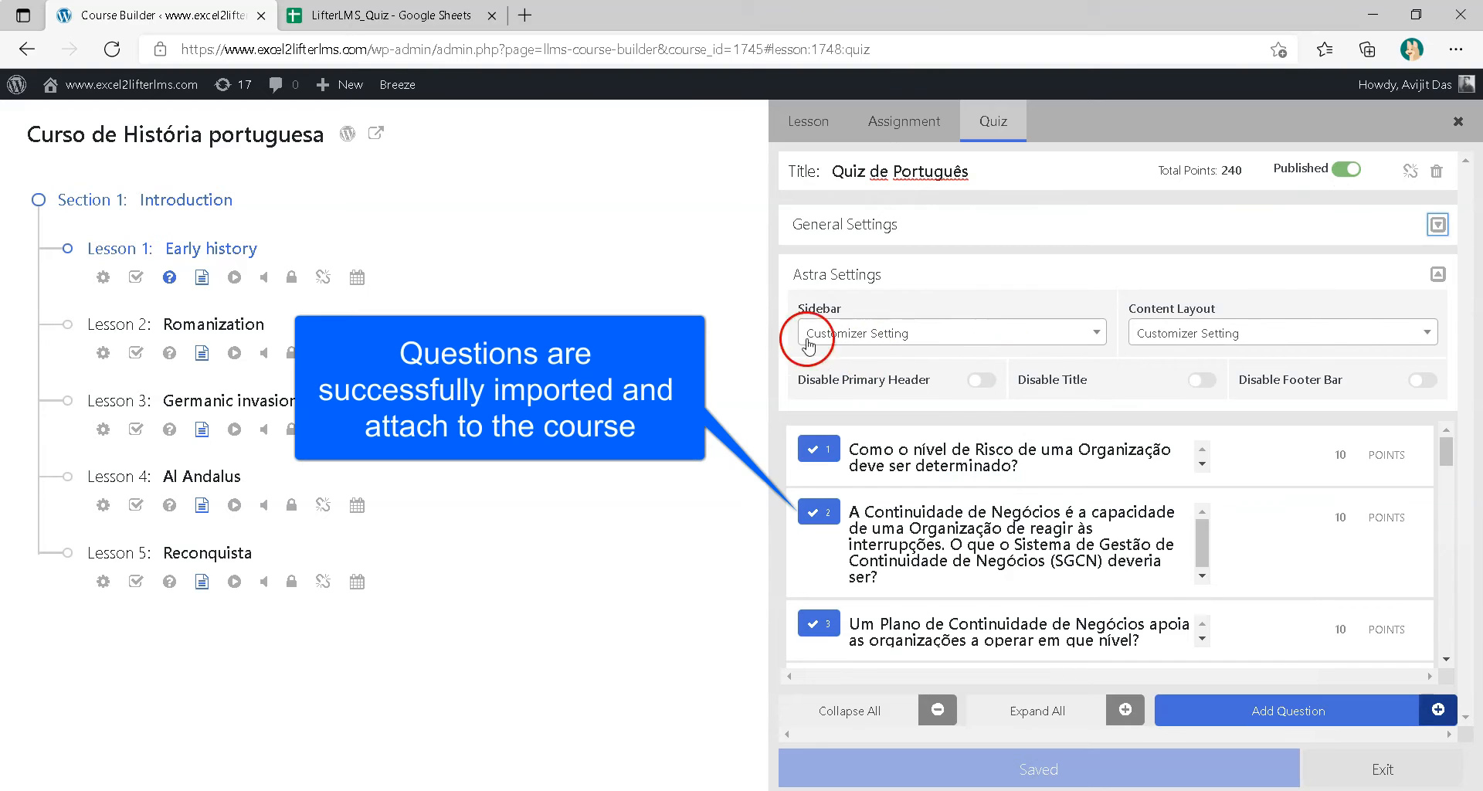
pyautogui.click(1439, 275)
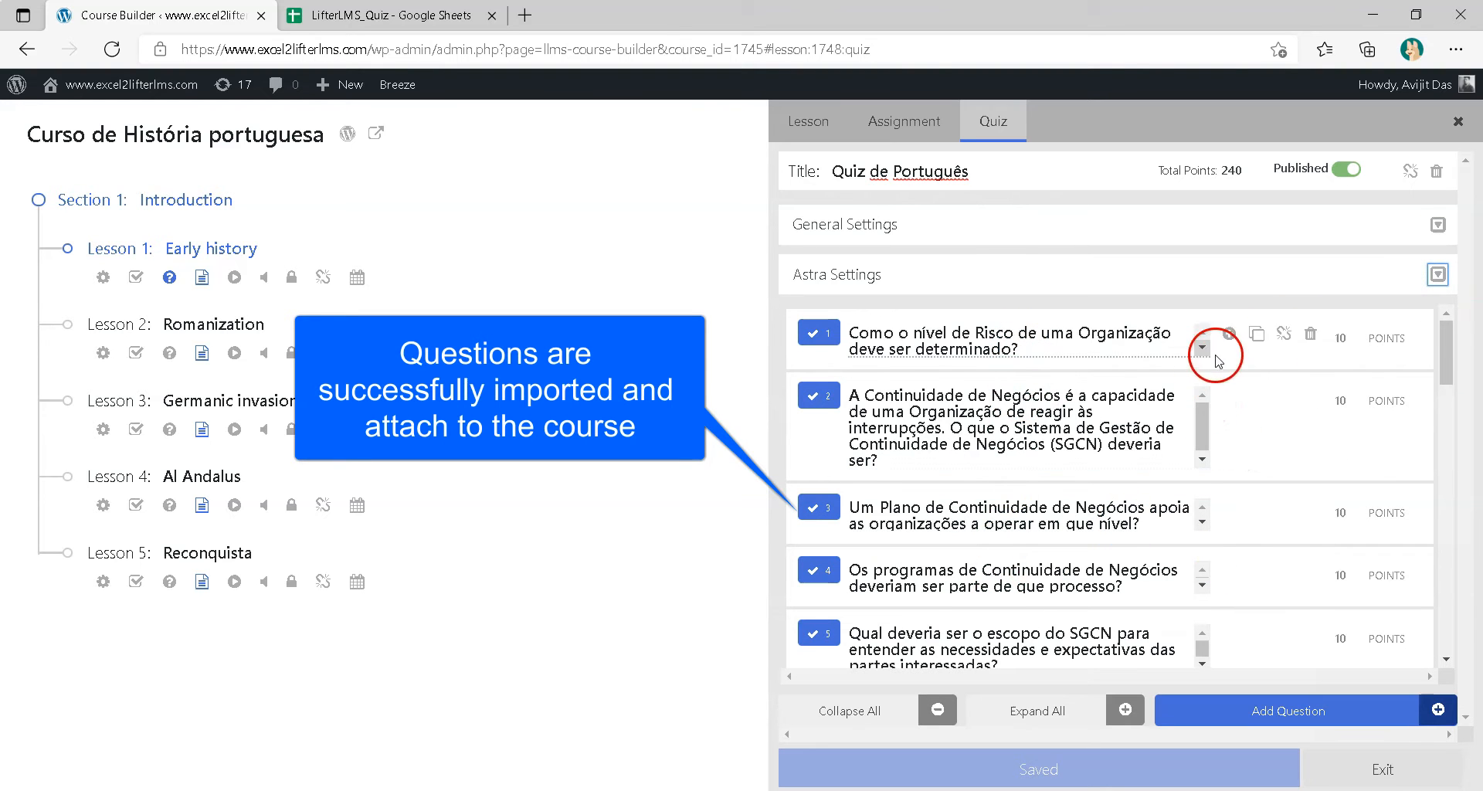
pyautogui.moveTo(1446, 345)
pyautogui.mouseDown()
pyautogui.moveTo(1447, 547)
pyautogui.moveTo(1475, 640)
pyautogui.moveTo(1458, 327)
pyautogui.mouseUp()
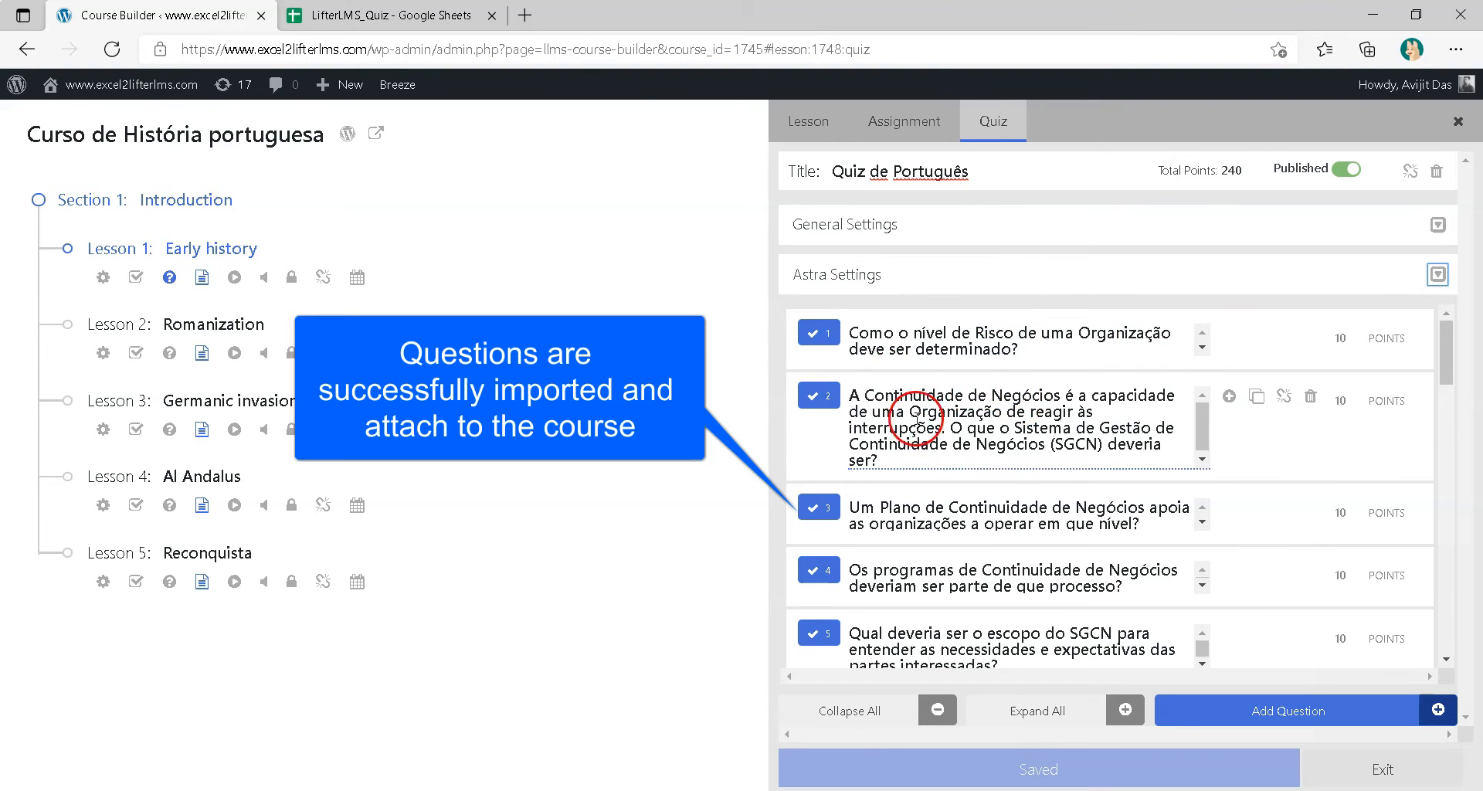
# Examine the imported questions and their points through the whole question list of Quiz de Português
pyautogui.scroll(-7, 985, 598)
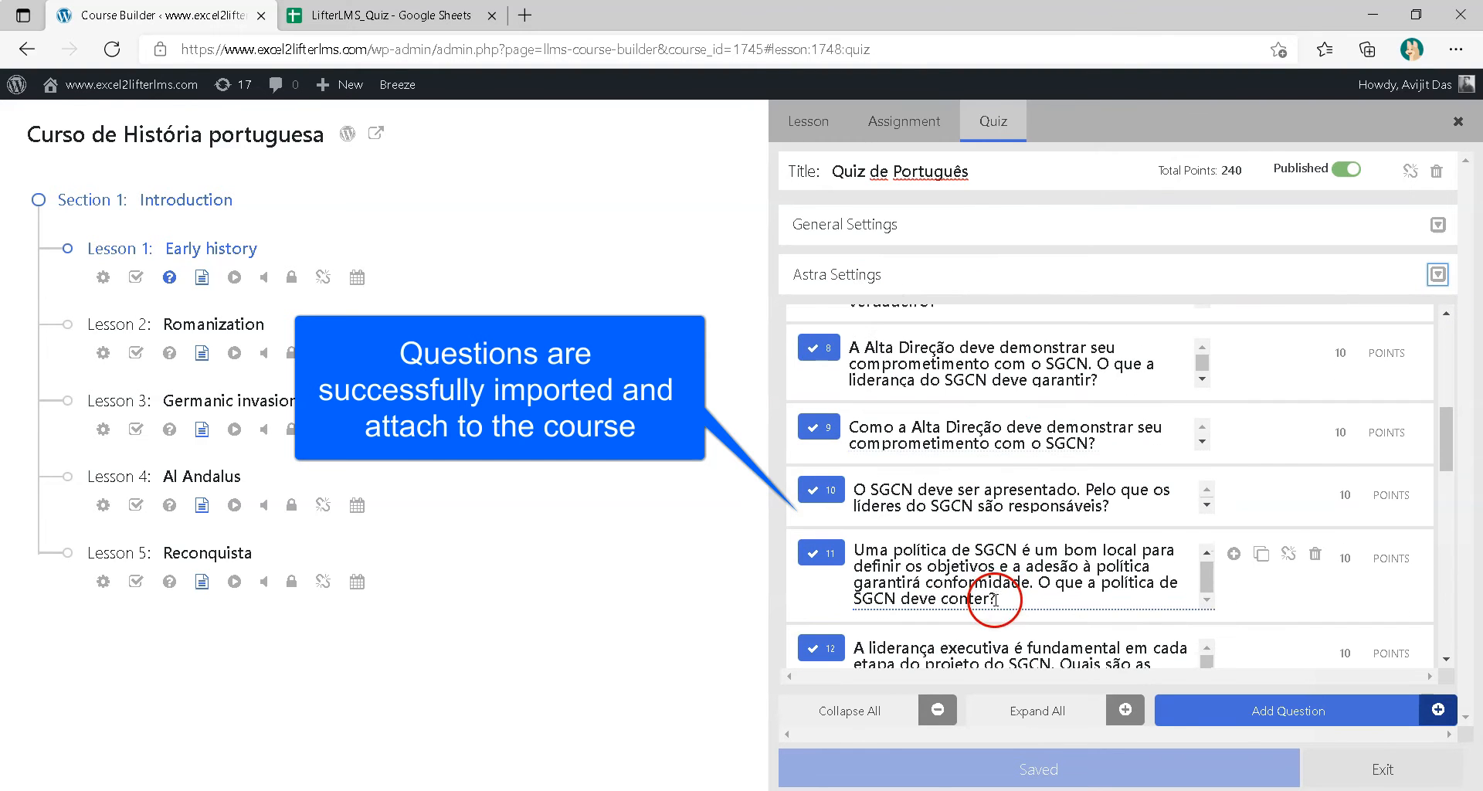
pyautogui.scroll(-5, 1004, 618)
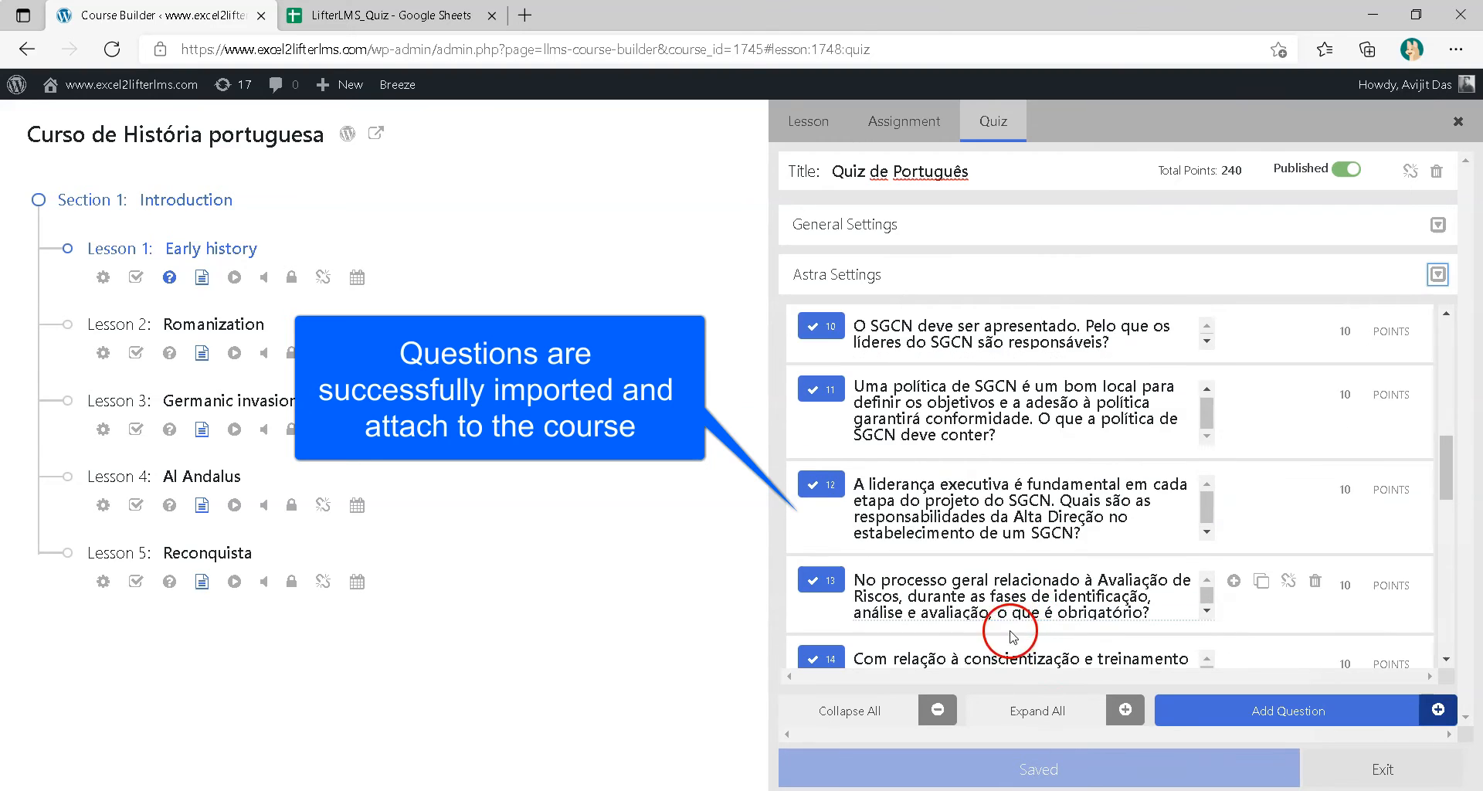
pyautogui.scroll(-5, 980, 630)
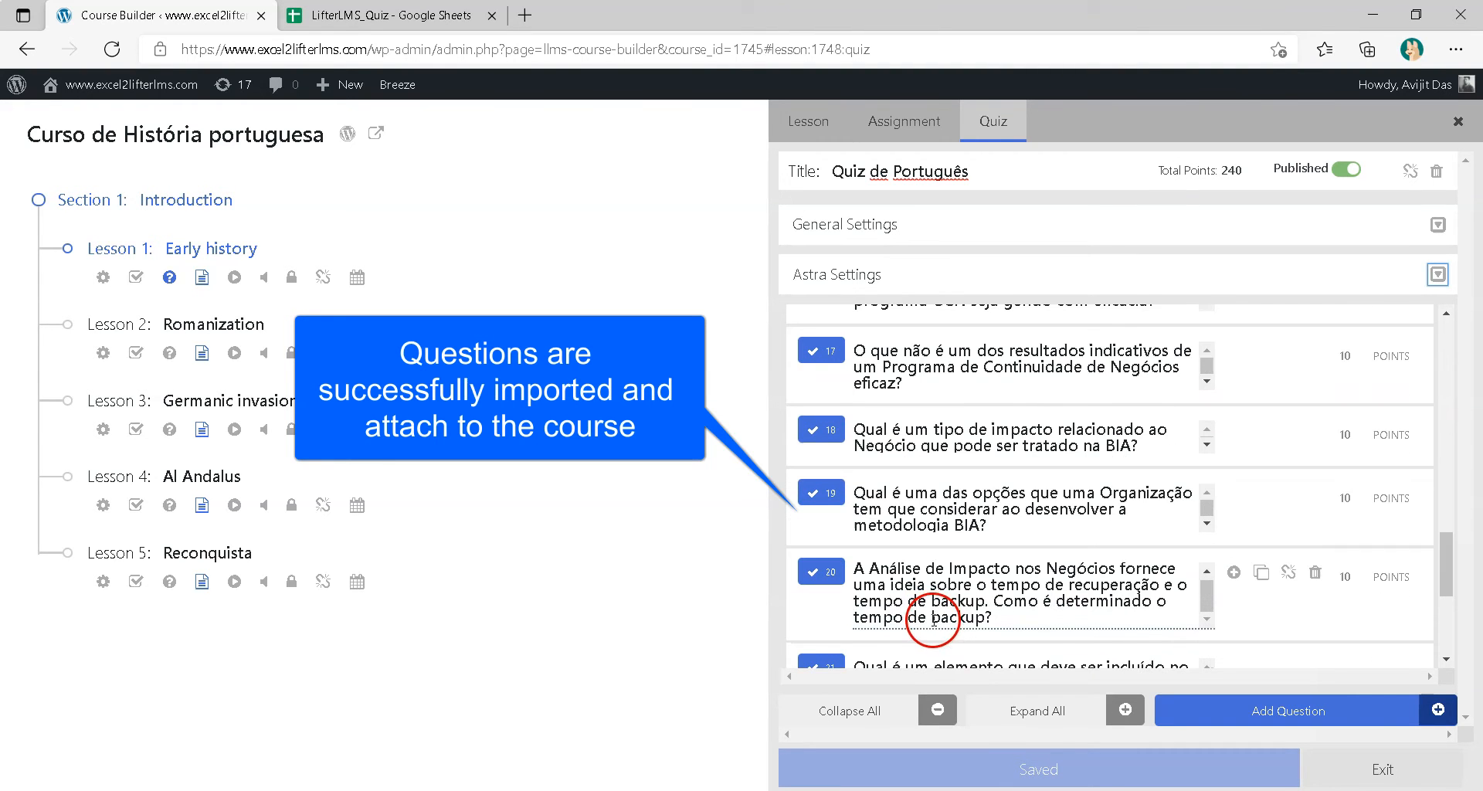
pyautogui.scroll(-4, 833, 629)
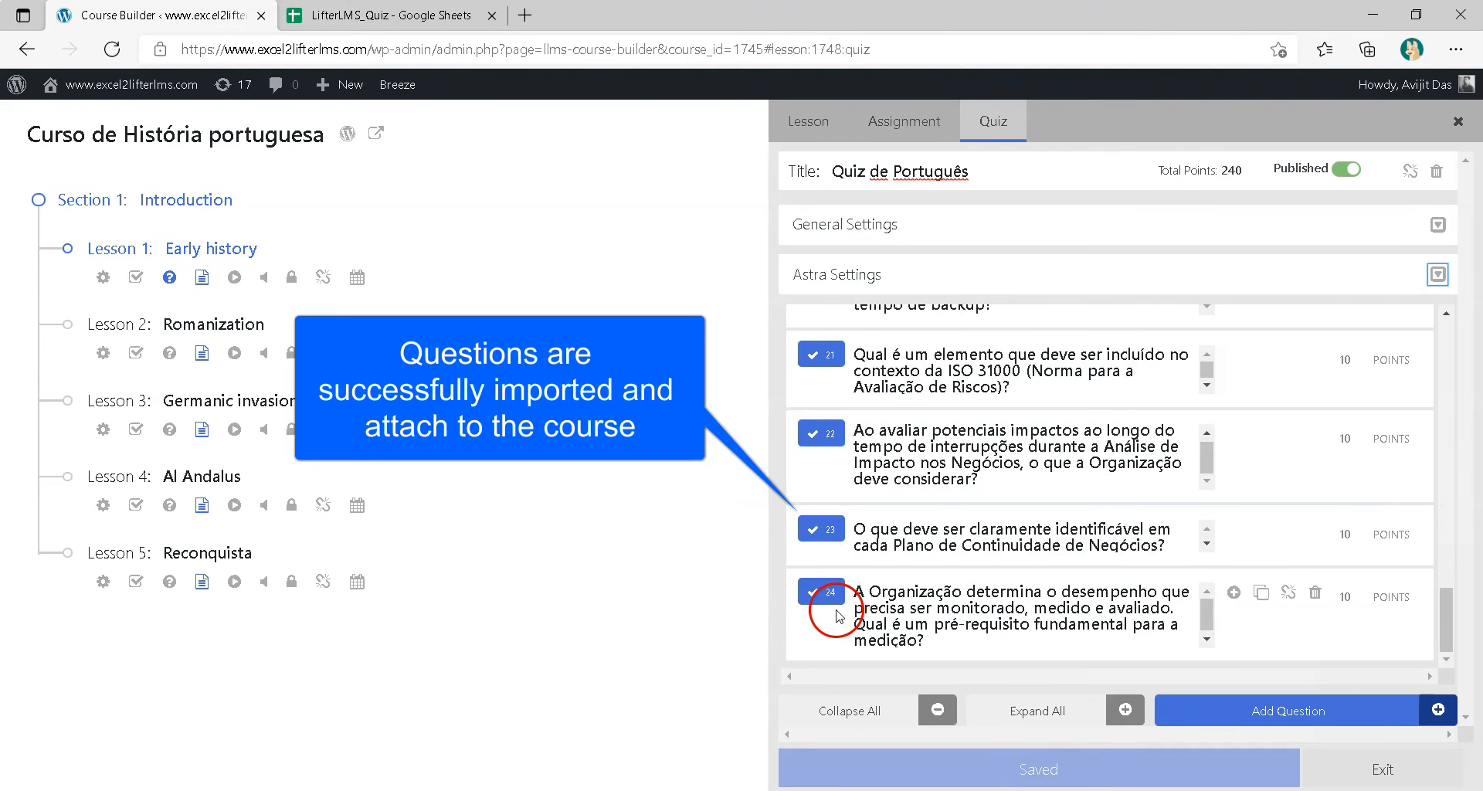
pyautogui.scroll(8, 1004, 572)
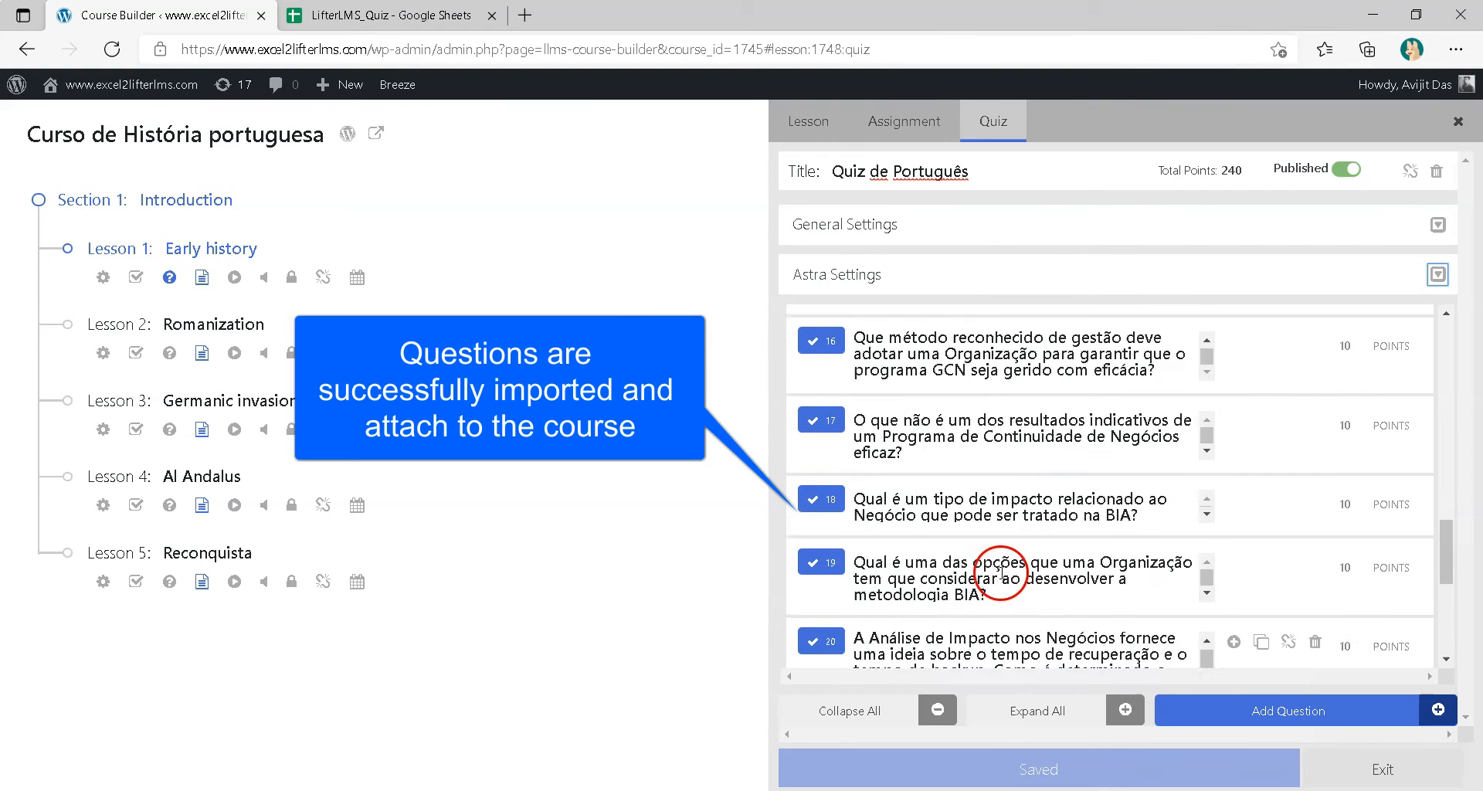
pyautogui.scroll(12, 1002, 573)
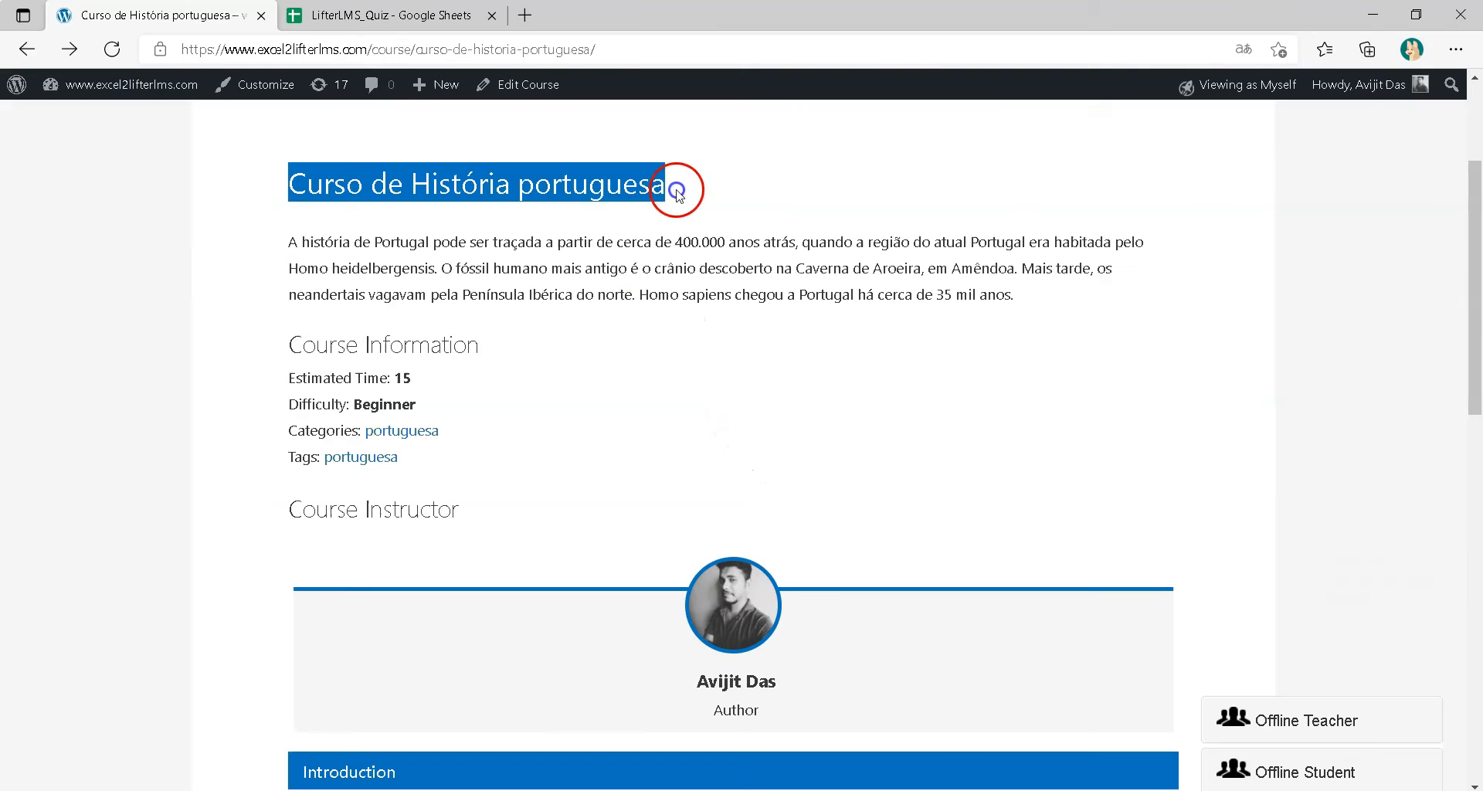
# From the Curso de História portuguesa course page, open the Early history lesson and start Quiz de Português
pyautogui.click(679, 185)
pyautogui.scroll(-4, 648, 323)
pyautogui.scroll(-5, 647, 323)
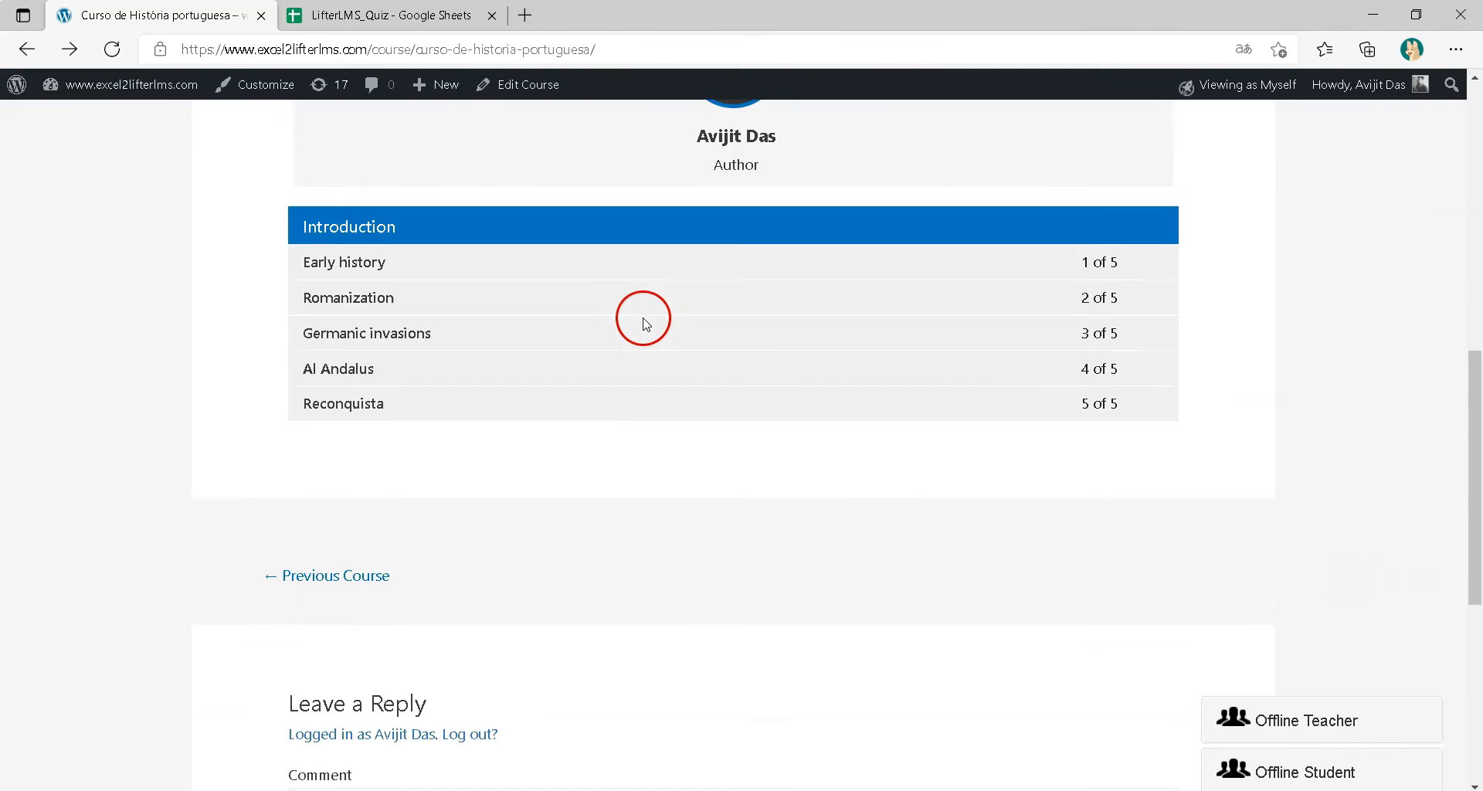
pyautogui.click(345, 154)
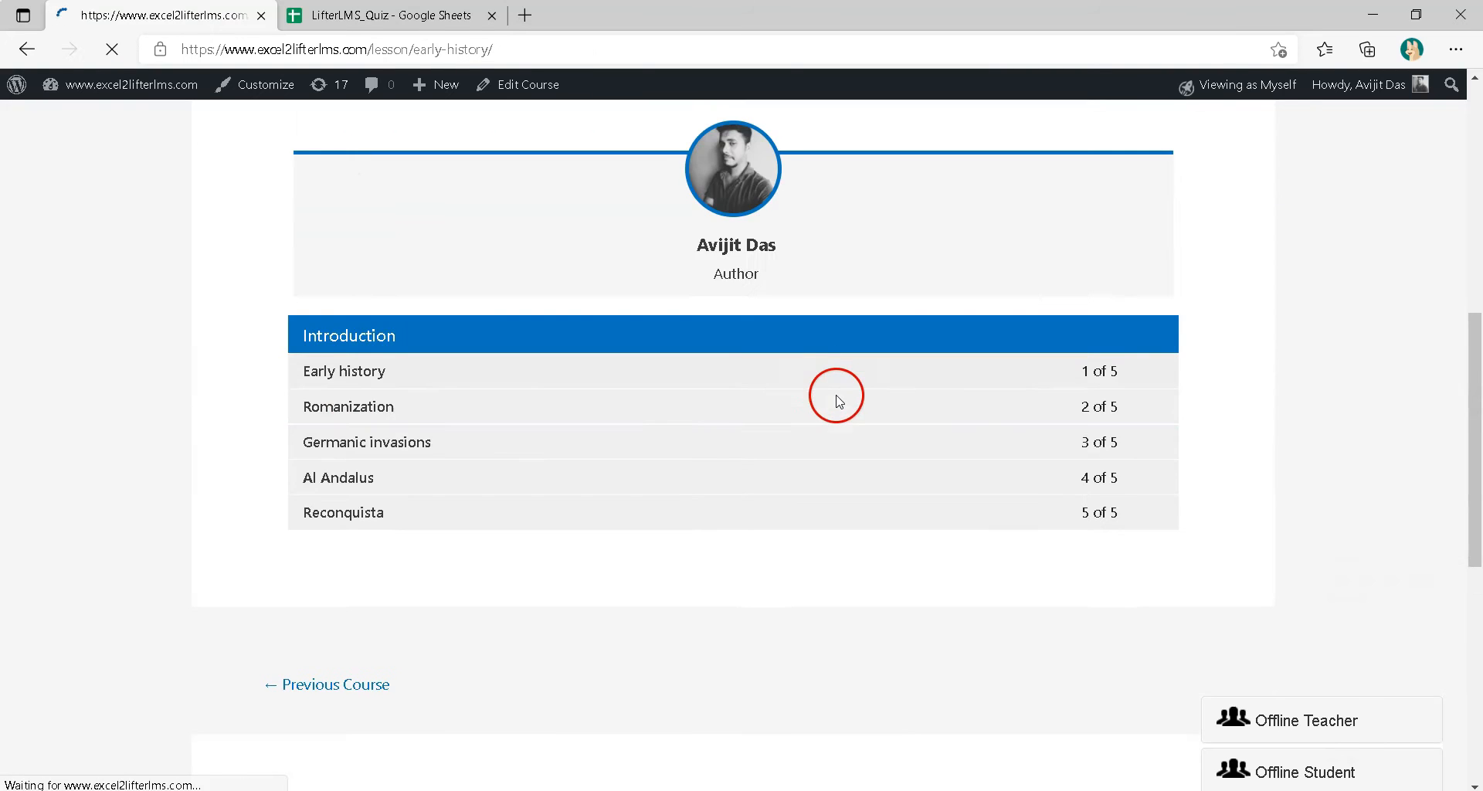
pyautogui.click(734, 370)
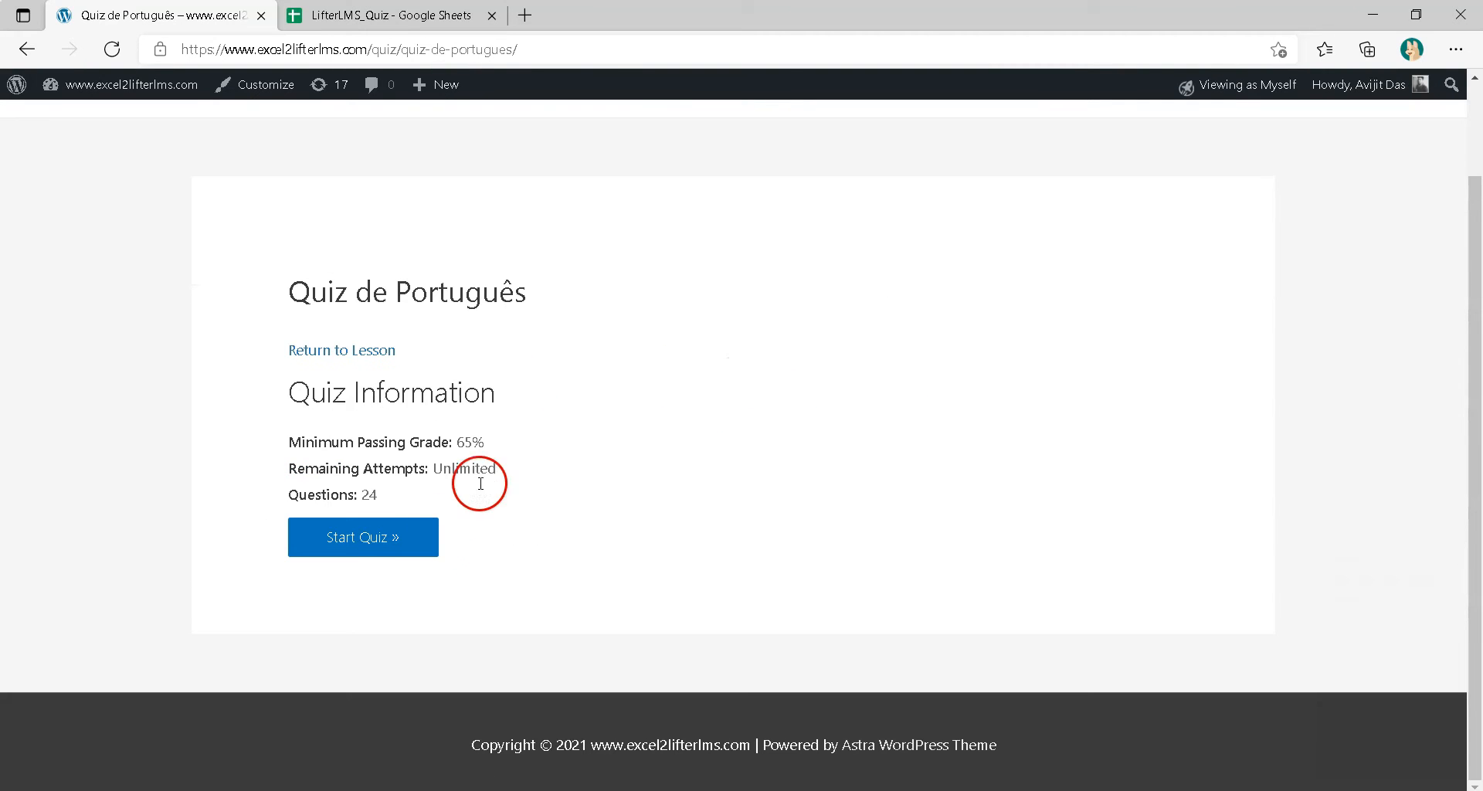
pyautogui.click(363, 533)
# Review the title and description of question 1, answer it with "Combinando eventos aceitáveis e toleráveis" and advance to question 2
pyautogui.moveTo(310, 202); pyautogui.dragTo(490, 254)
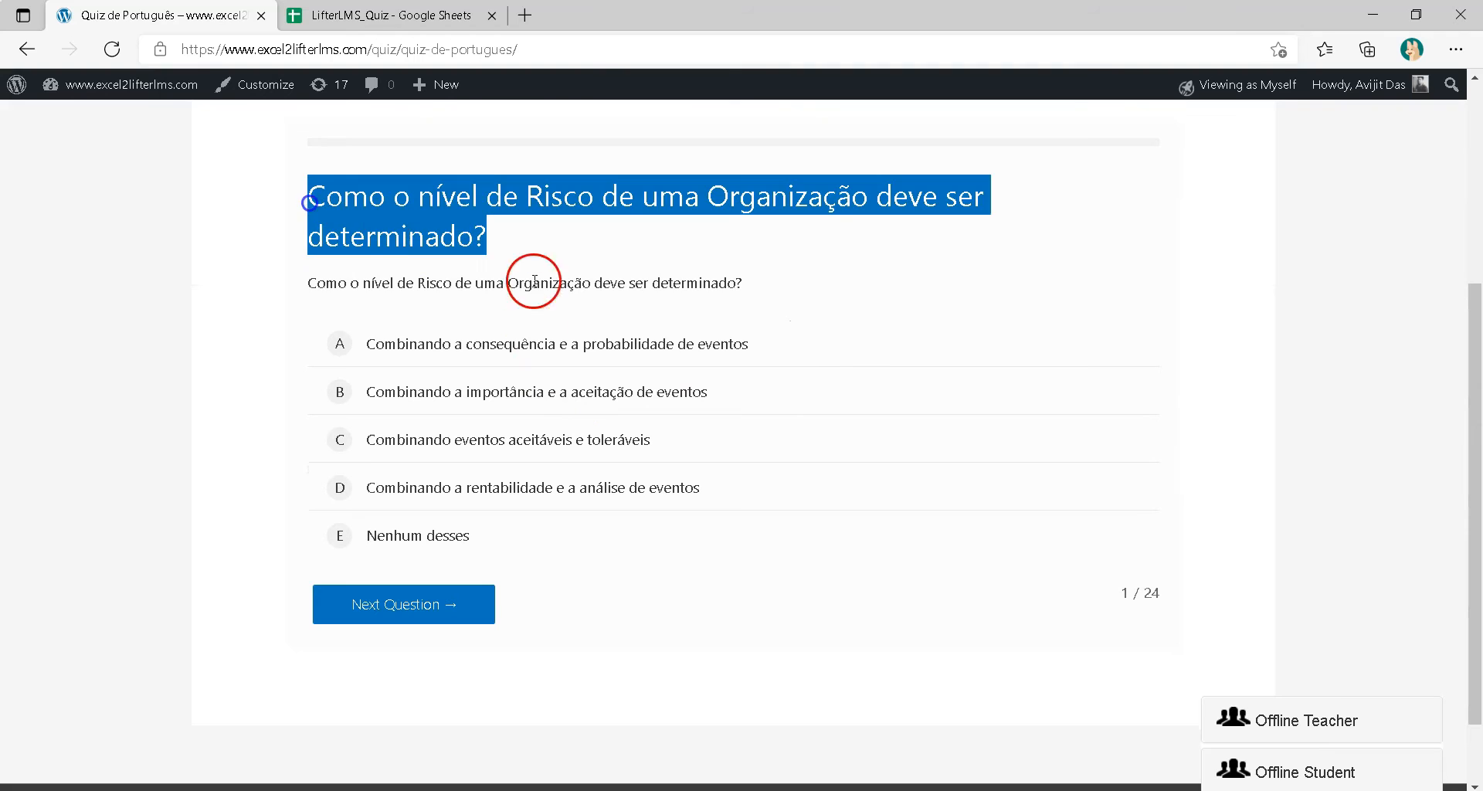
pyautogui.moveTo(317, 284); pyautogui.dragTo(816, 279)
pyautogui.click(485, 368)
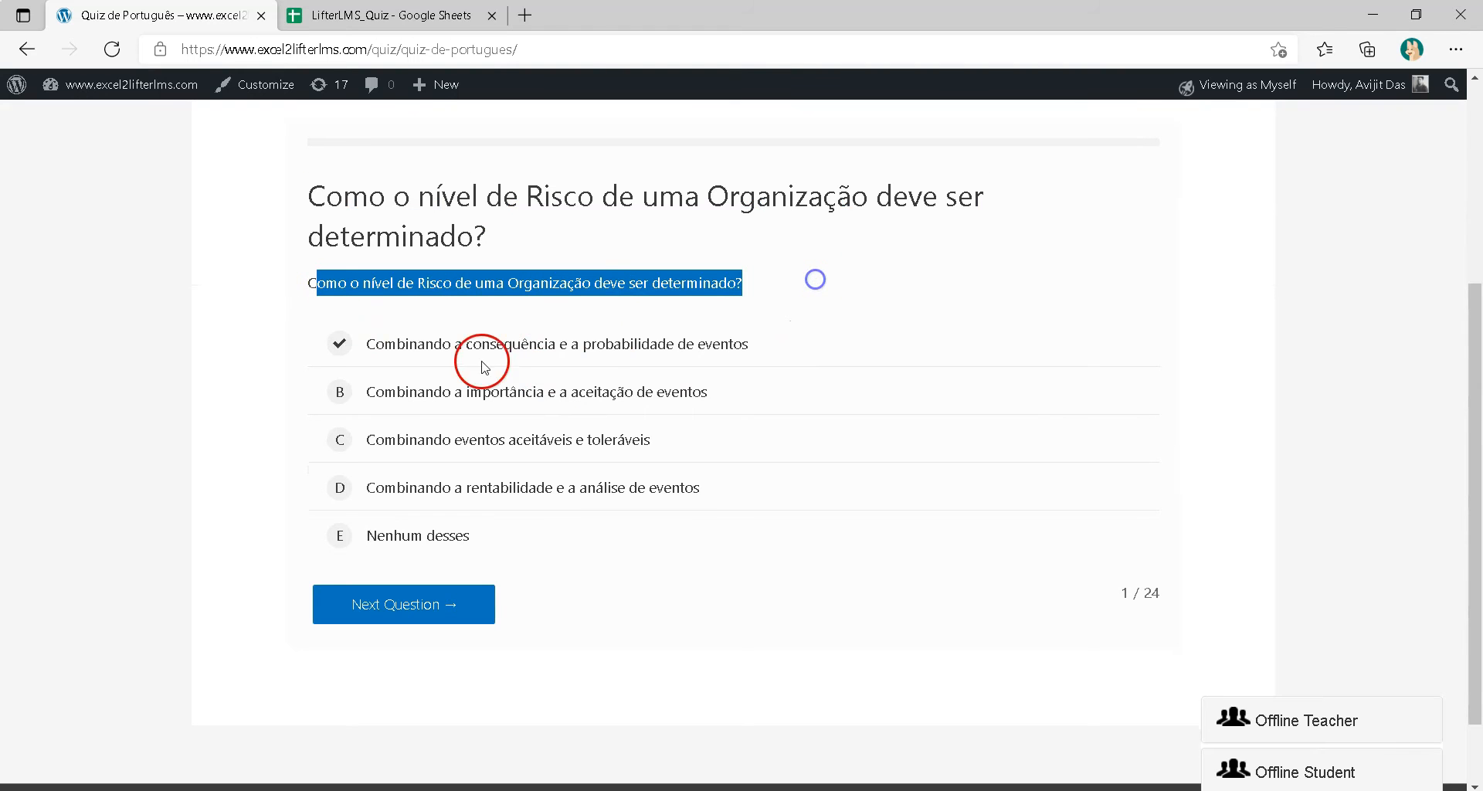
pyautogui.click(338, 440)
pyautogui.click(404, 604)
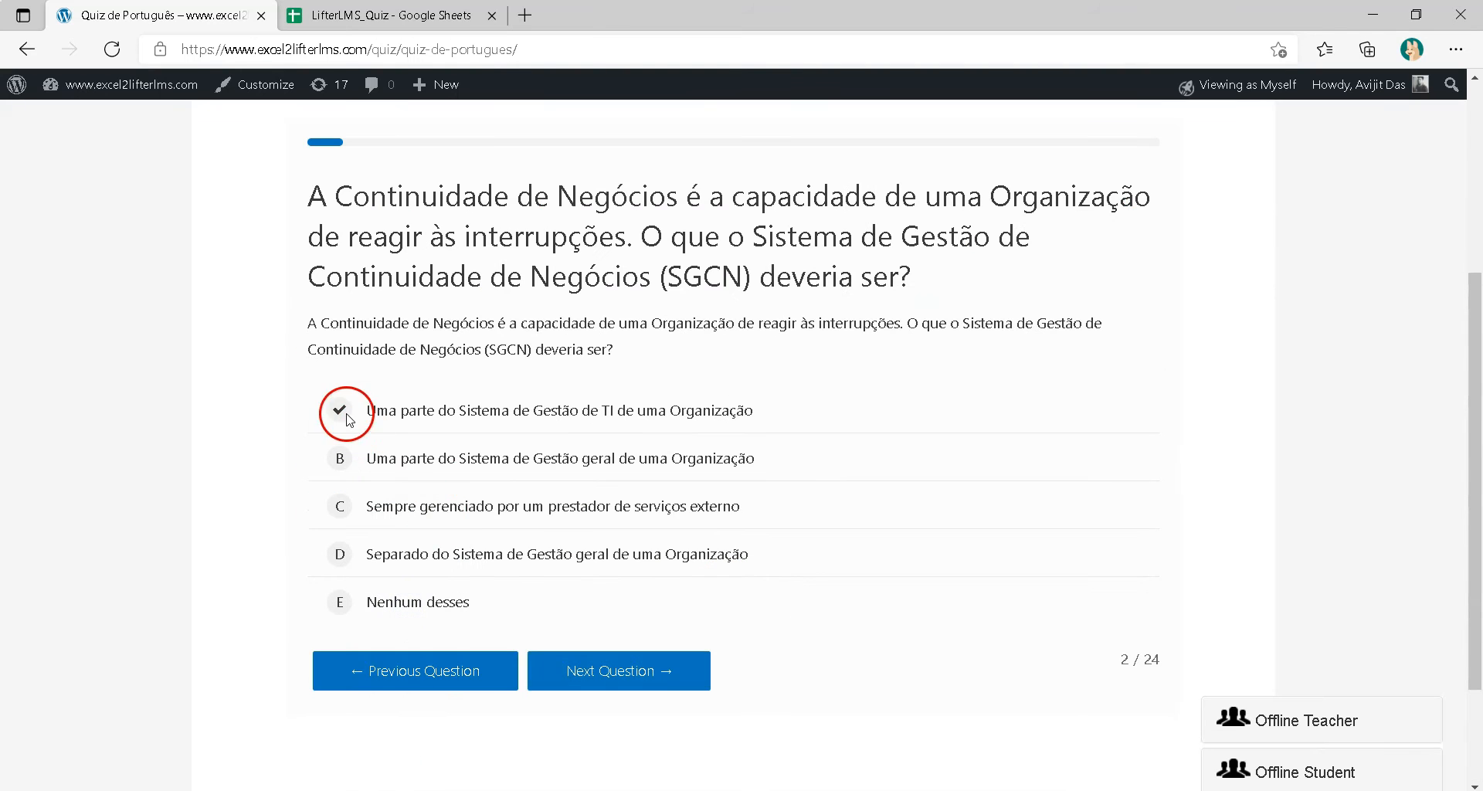
# Answer quiz questions 2 to 4, choosing "Níveis indeterminados de recursos" for question 3
pyautogui.click(592, 667)
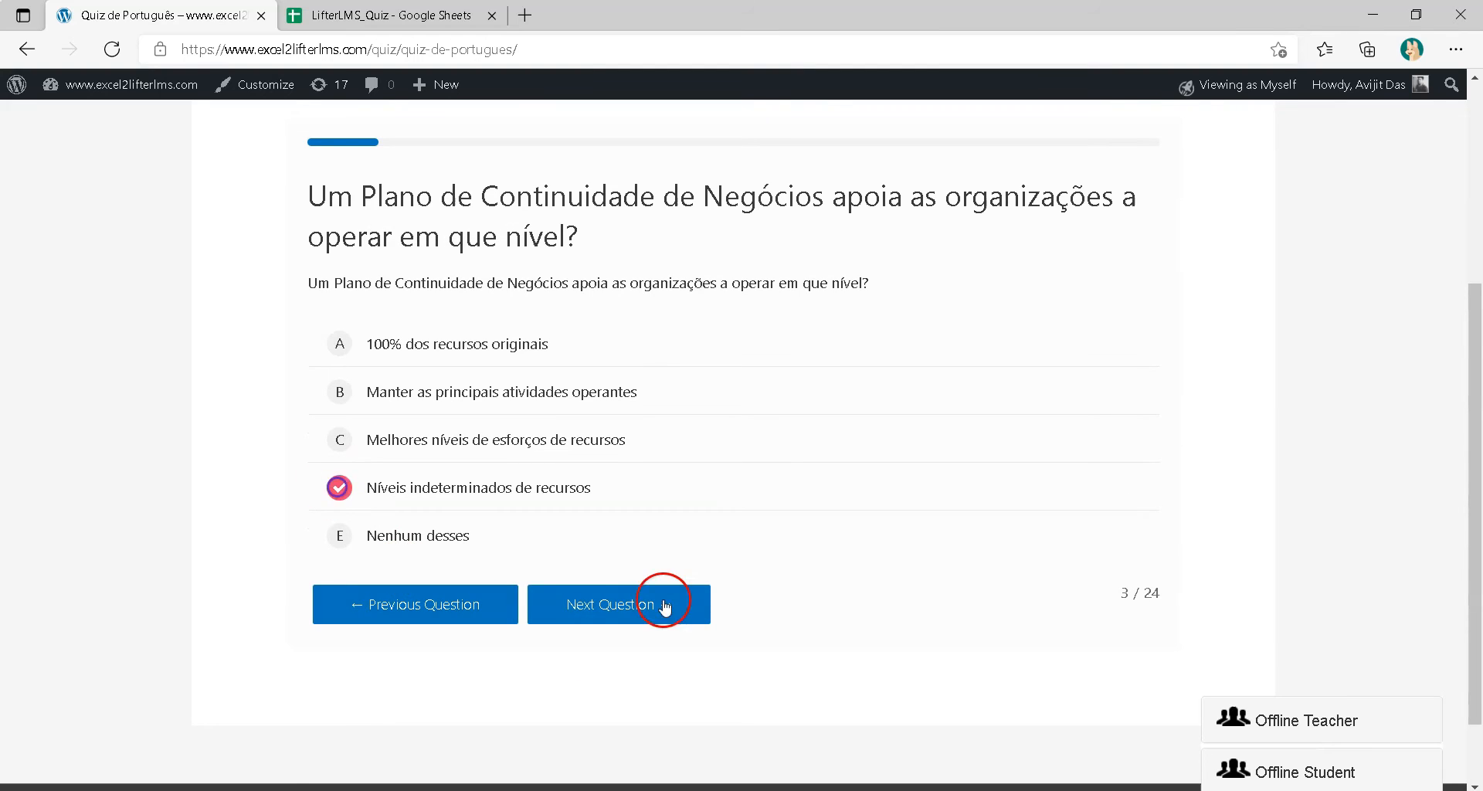
pyautogui.click(619, 604)
pyautogui.click(339, 340)
pyautogui.click(619, 602)
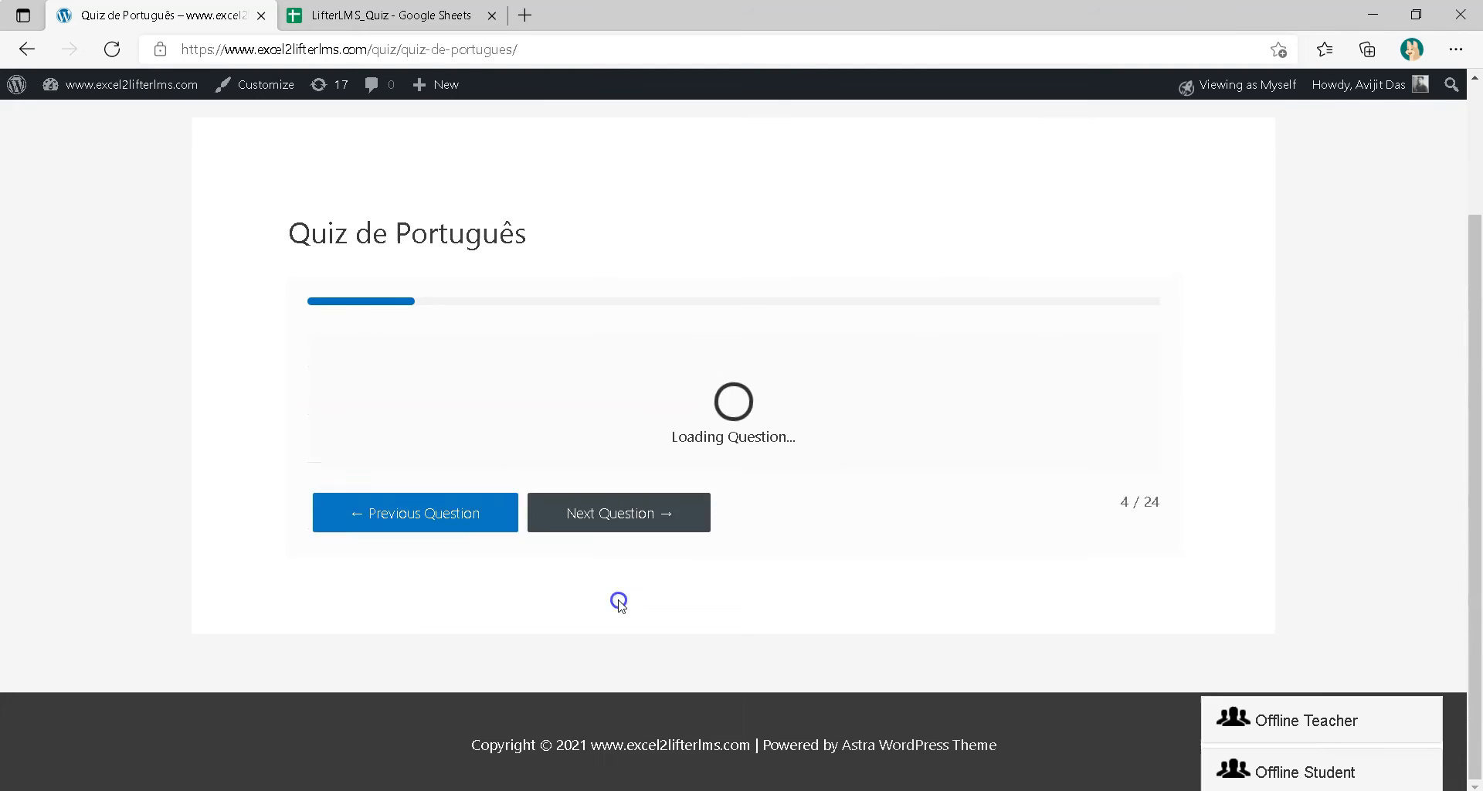
# Answer quiz questions 5 to 7, choosing "O escopo nunca deve ser alterado." for question 7
pyautogui.click(338, 391)
pyautogui.click(619, 599)
pyautogui.click(339, 353)
pyautogui.click(619, 583)
pyautogui.click(349, 450)
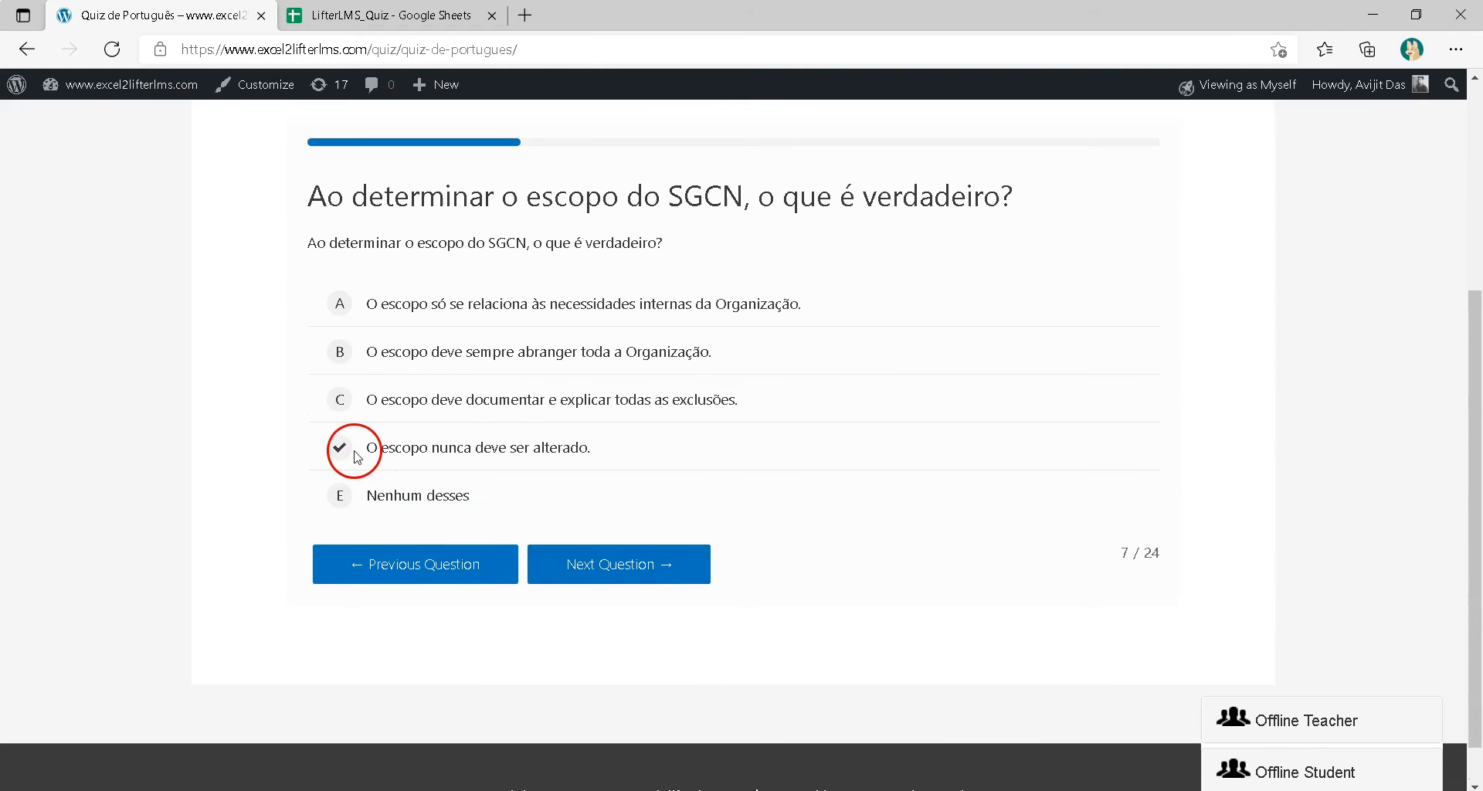
pyautogui.click(627, 568)
# Answer quiz questions 8 to 10, choosing "Implementar a tecnologia SGCN para continuidade." for question 10
pyautogui.click(477, 487)
pyautogui.click(546, 550)
pyautogui.click(619, 604)
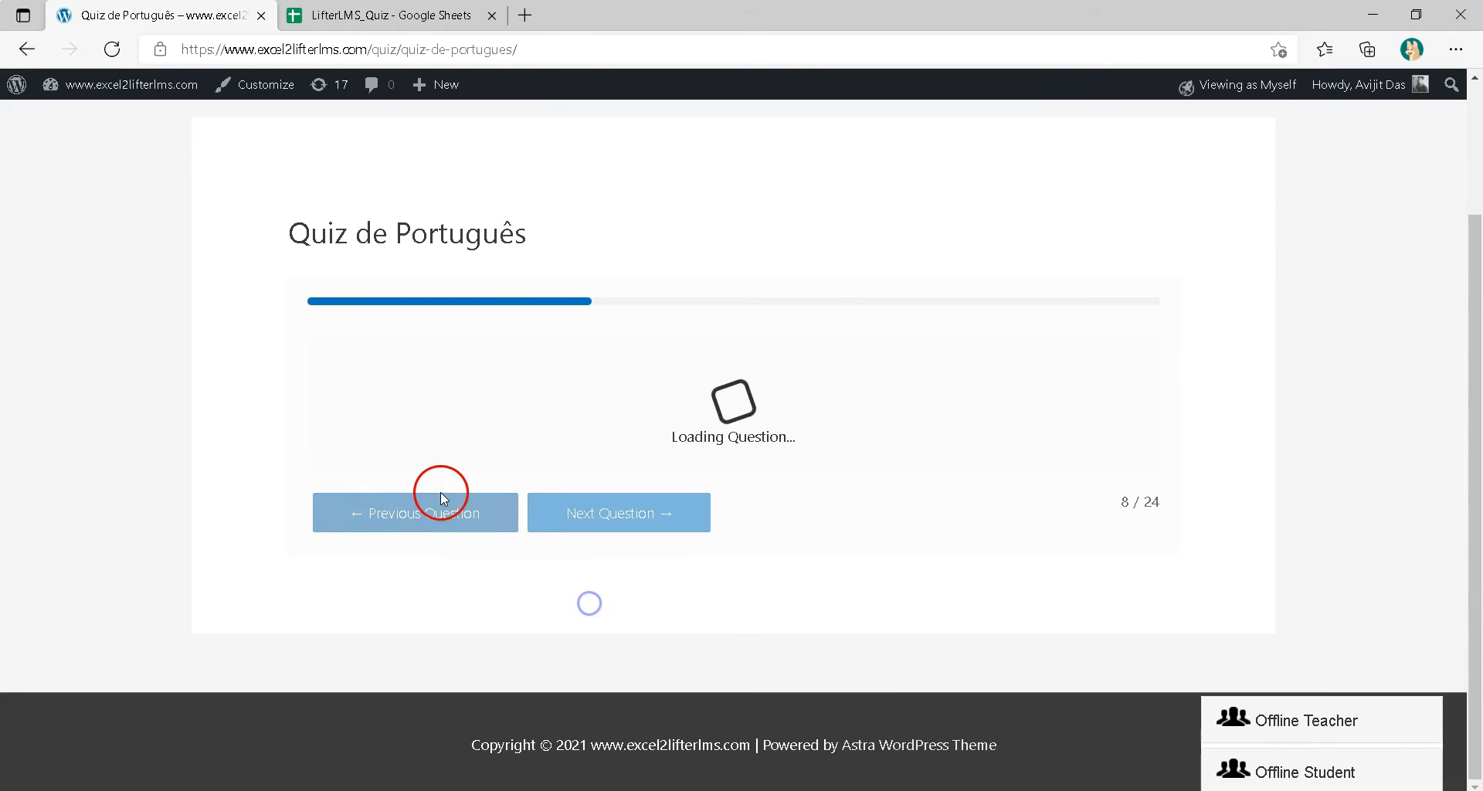
pyautogui.click(344, 394)
pyautogui.click(619, 618)
pyautogui.click(596, 537)
pyautogui.click(480, 394)
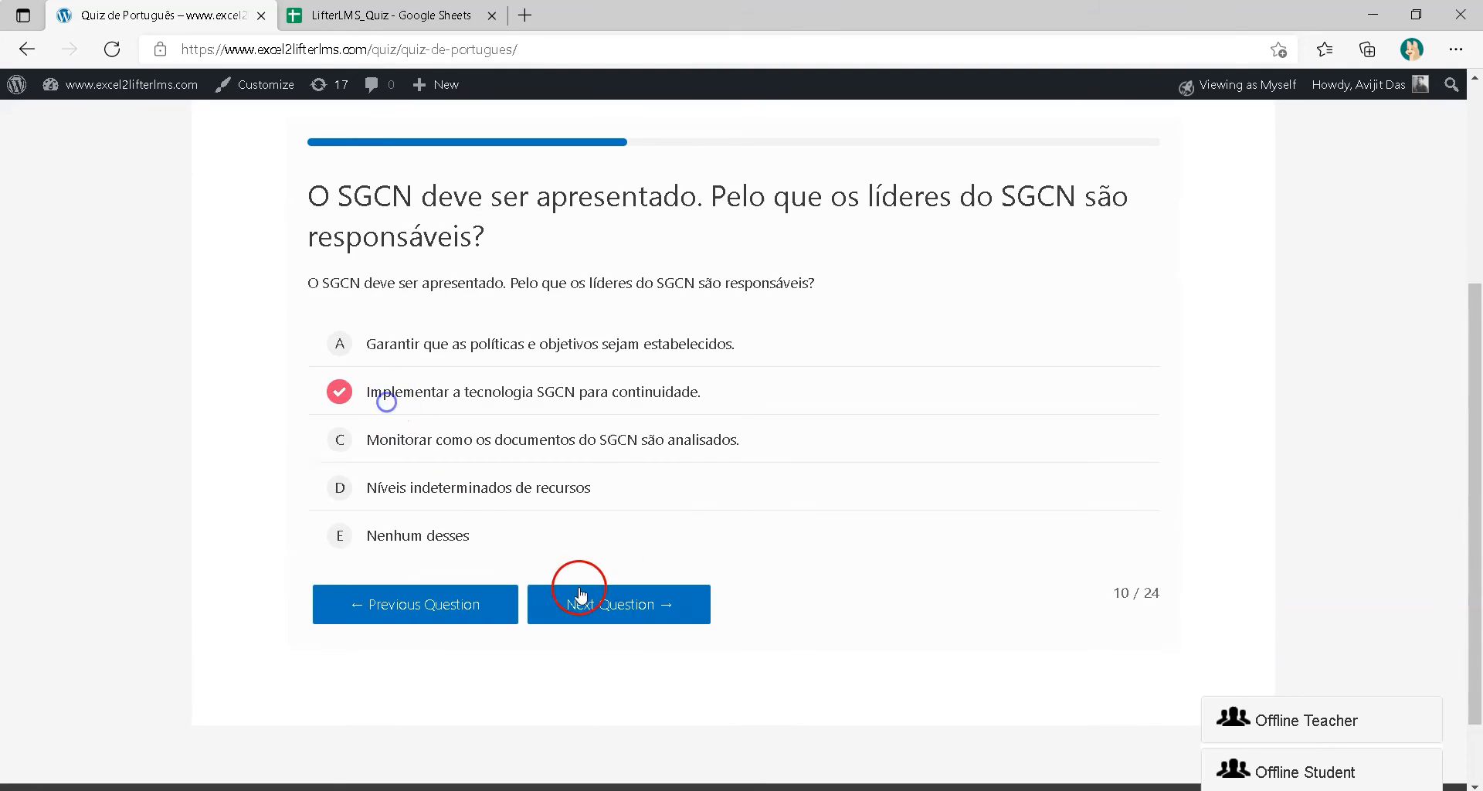
pyautogui.click(581, 591)
# Answer quiz questions 11 to 13, choosing option B about information collected through a risk assessment tool for question 13
pyautogui.click(457, 405)
pyautogui.click(618, 665)
pyautogui.click(497, 502)
pyautogui.click(494, 459)
pyautogui.click(599, 666)
pyautogui.click(611, 440)
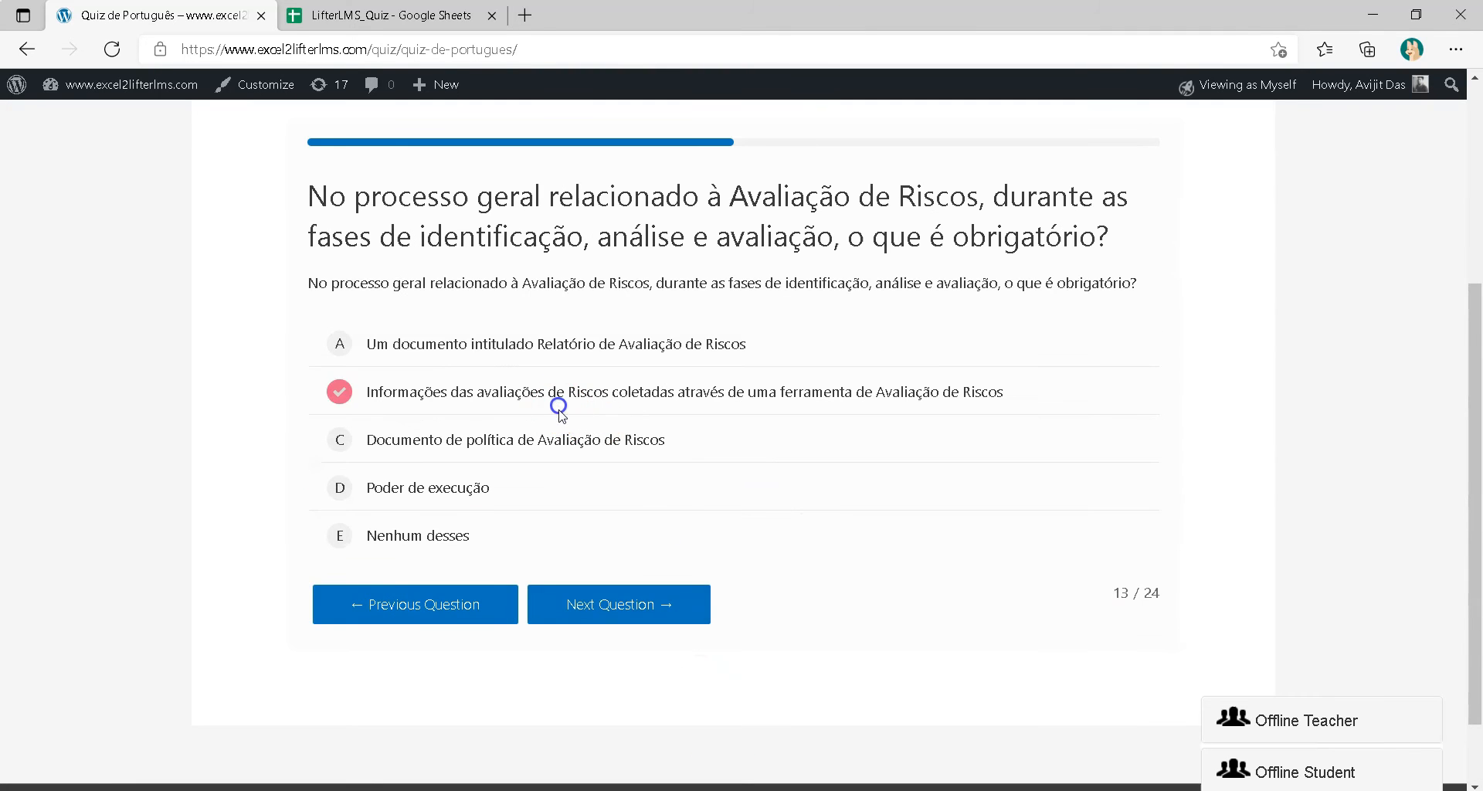
pyautogui.click(627, 614)
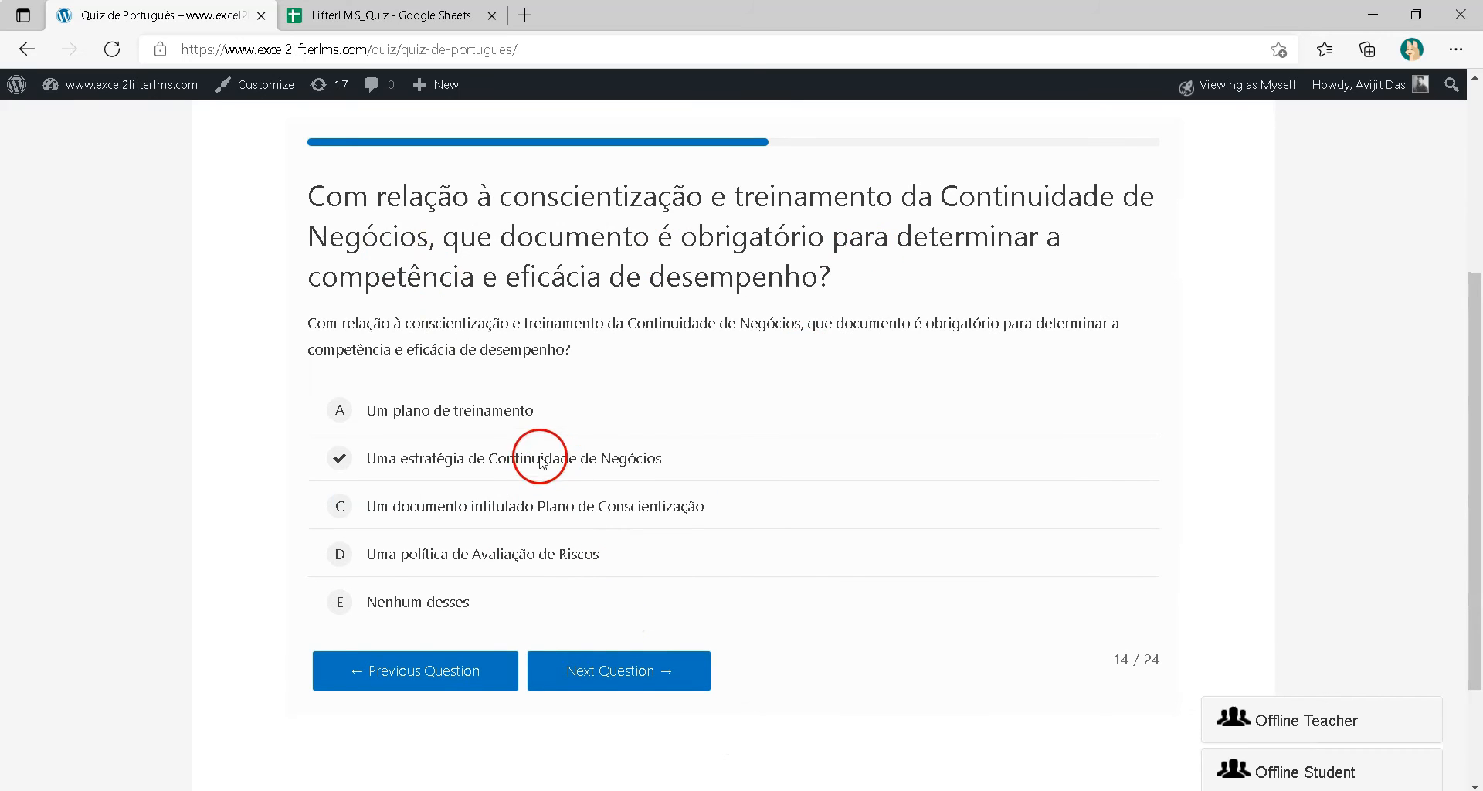
# Answer quiz questions 14 to 16 and advance to question 17
pyautogui.click(620, 680)
pyautogui.click(564, 431)
pyautogui.moveTo(316, 210); pyautogui.dragTo(1066, 206)
pyautogui.click(526, 403)
pyautogui.click(584, 568)
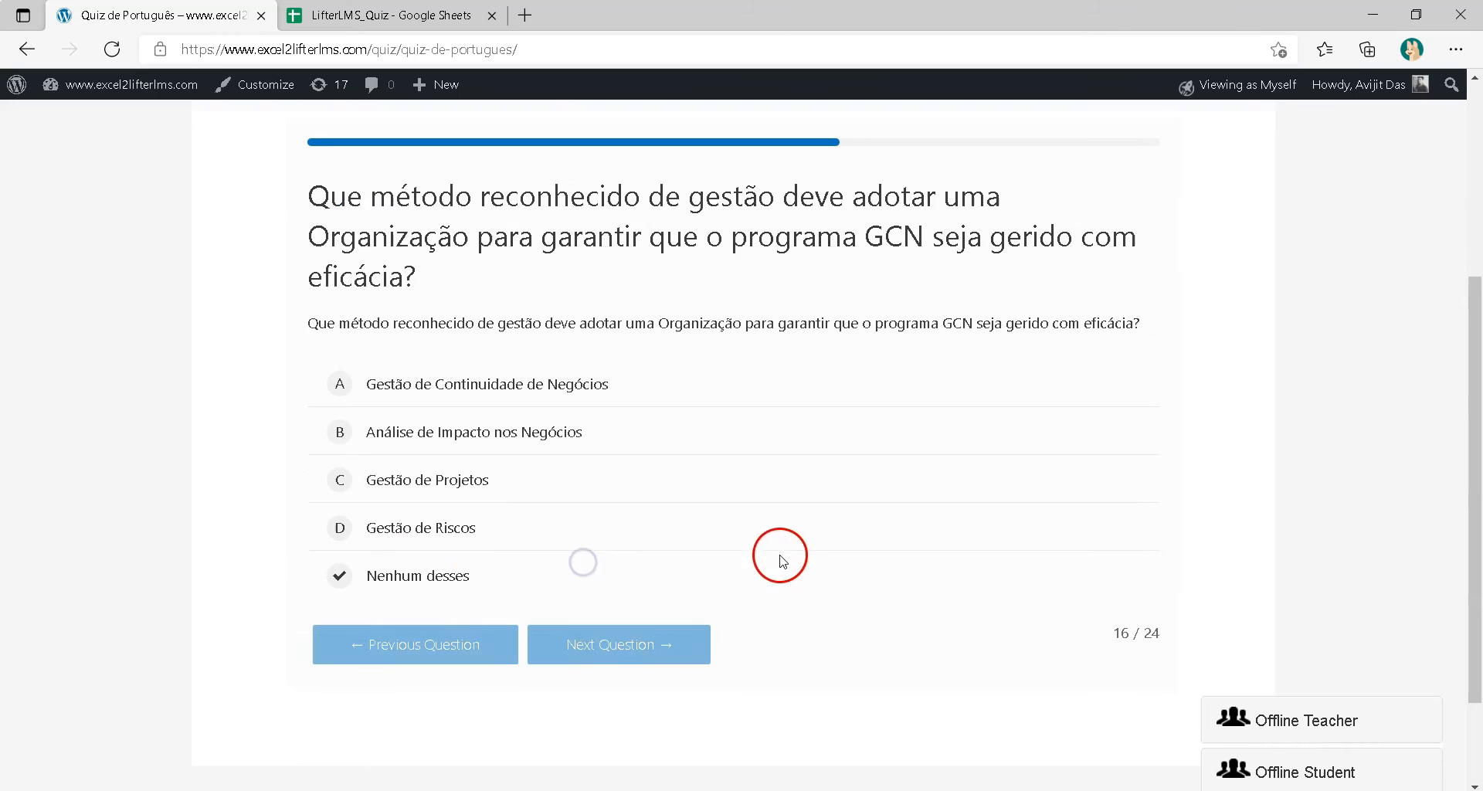
pyautogui.click(594, 658)
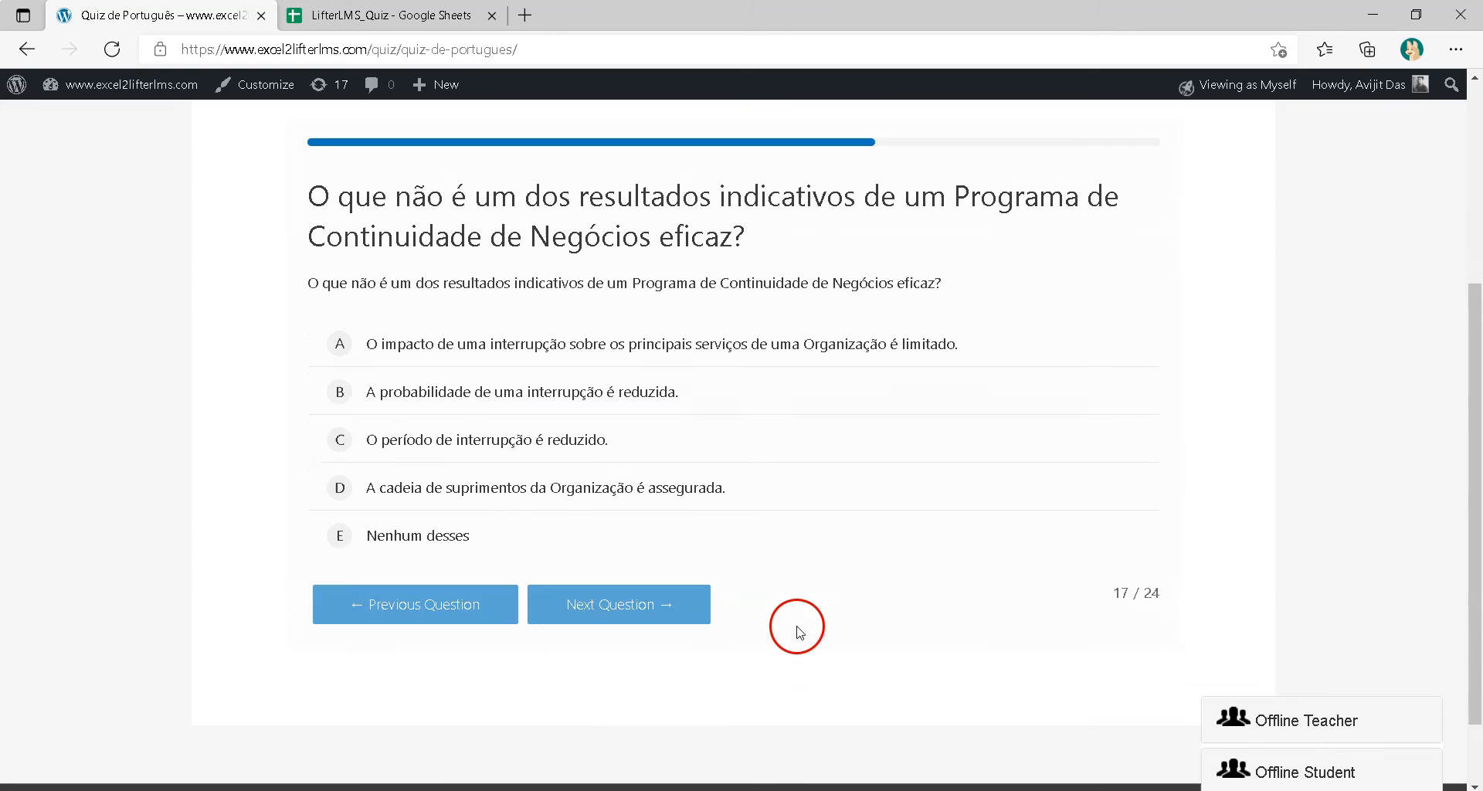
# Answer quiz questions 17 to 20, choosing option B about establishing alternative processes for question 19
pyautogui.click(780, 583)
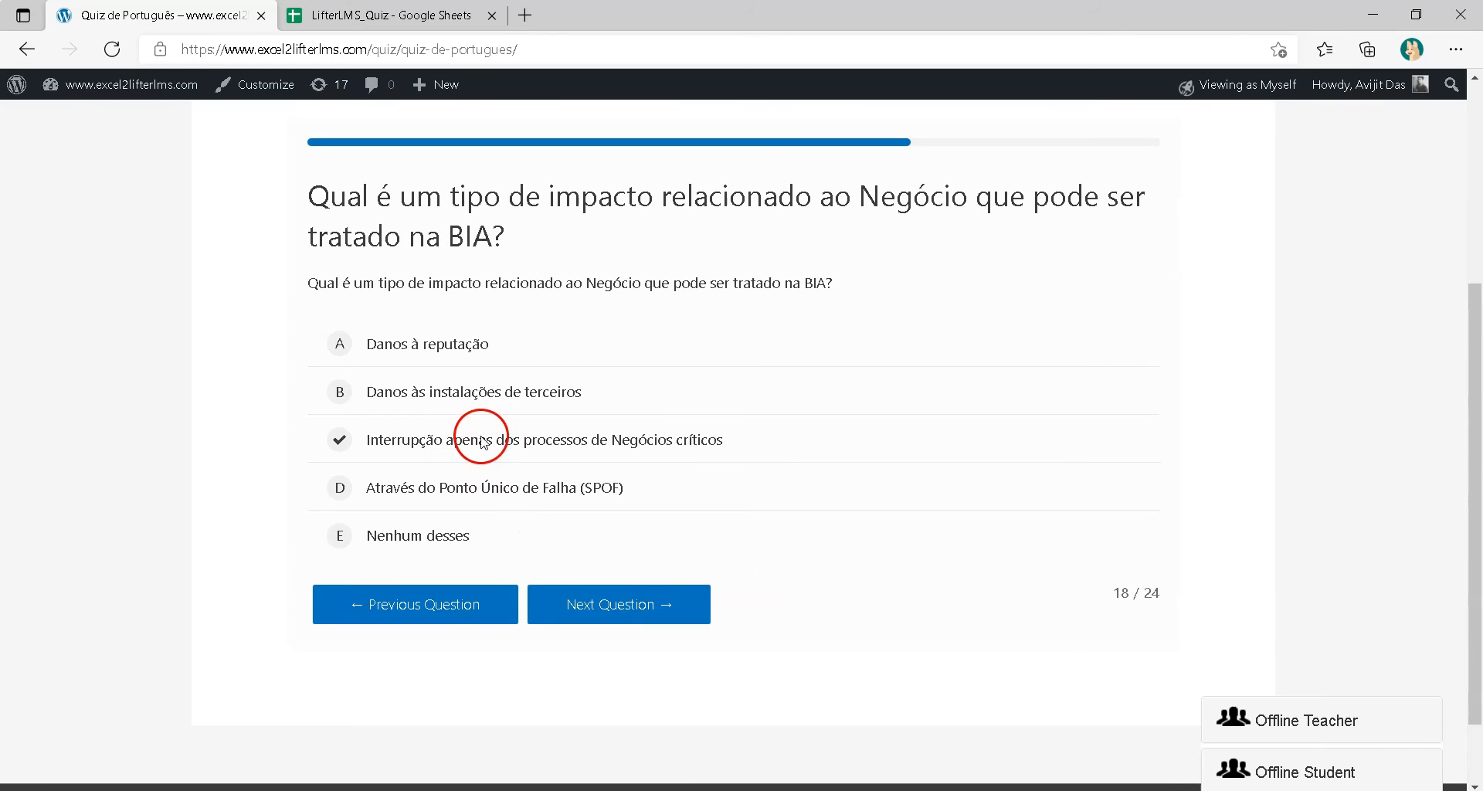
pyautogui.click(589, 601)
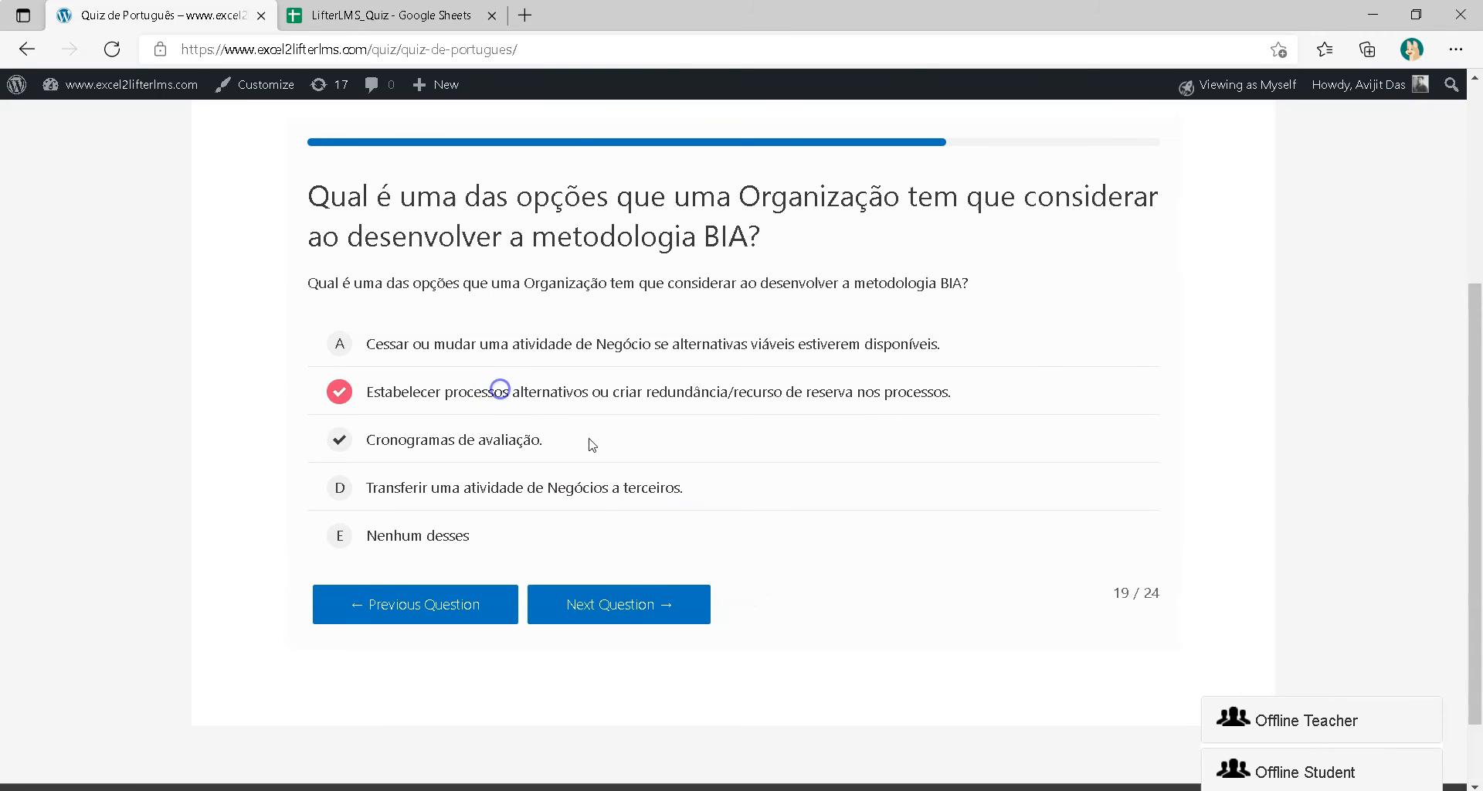
pyautogui.click(613, 593)
pyautogui.click(530, 460)
pyautogui.click(646, 682)
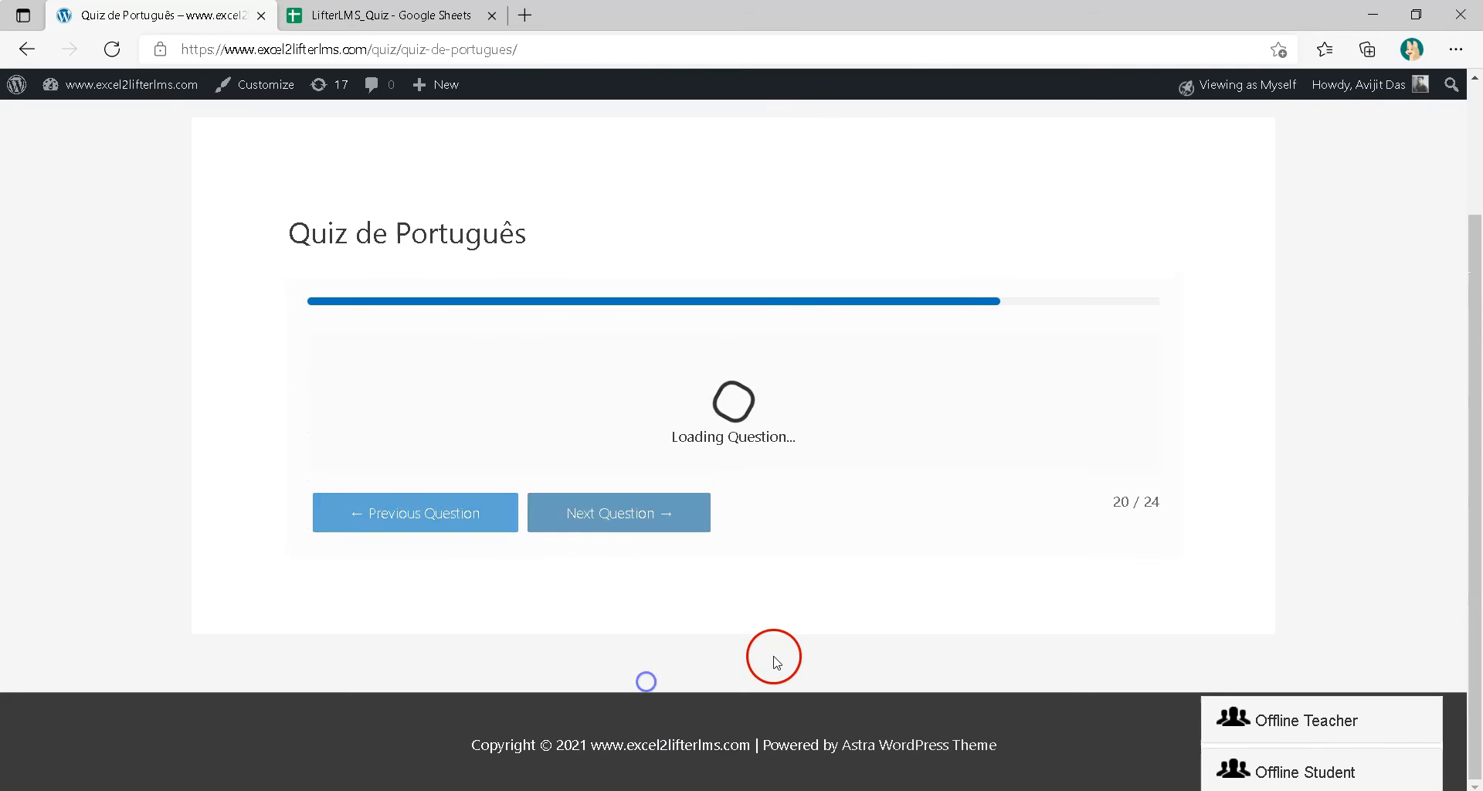
# Answer the remaining quiz questions 21 to 24 and complete the quiz
pyautogui.click(574, 604)
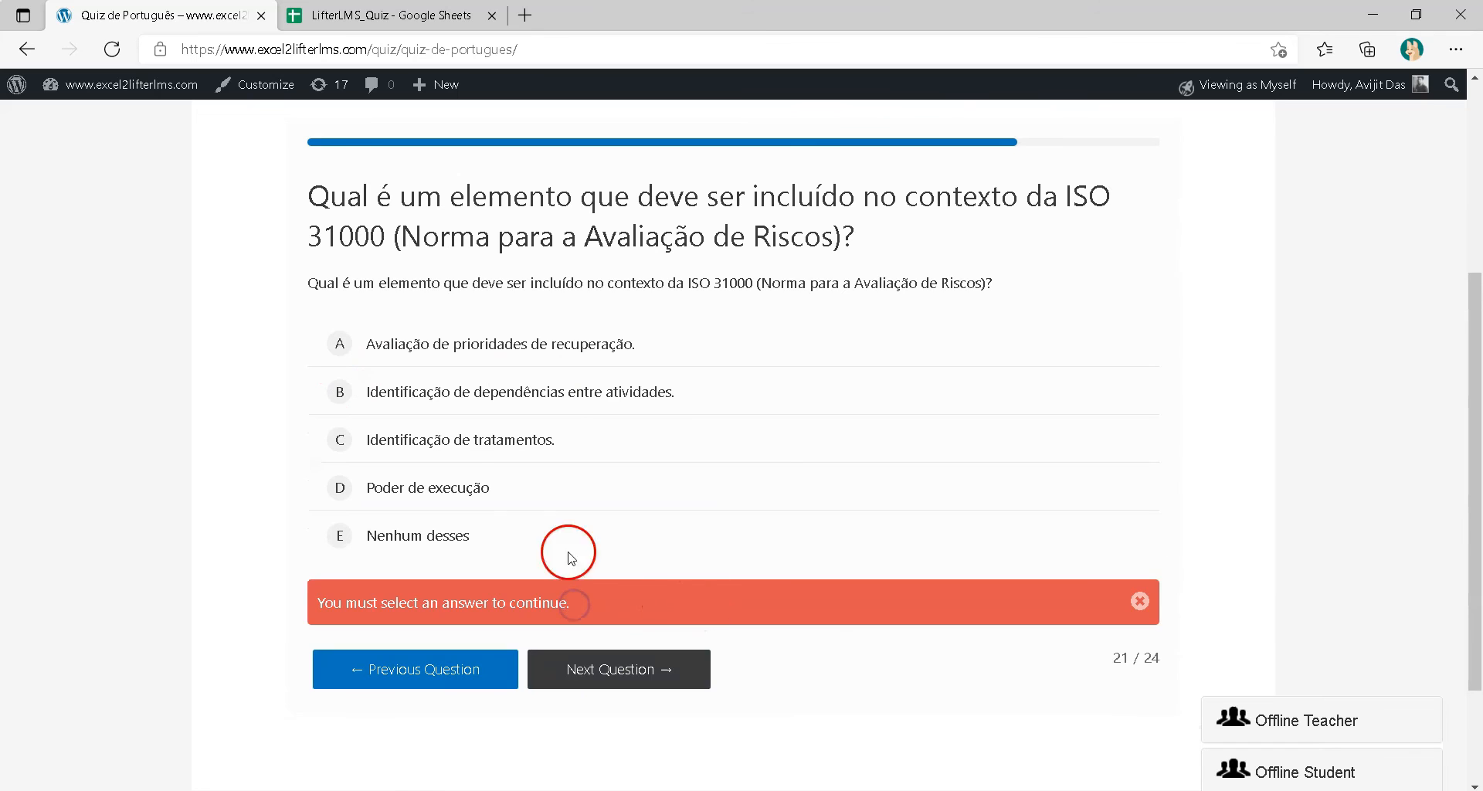
pyautogui.click(618, 684)
pyautogui.click(547, 504)
pyautogui.click(630, 666)
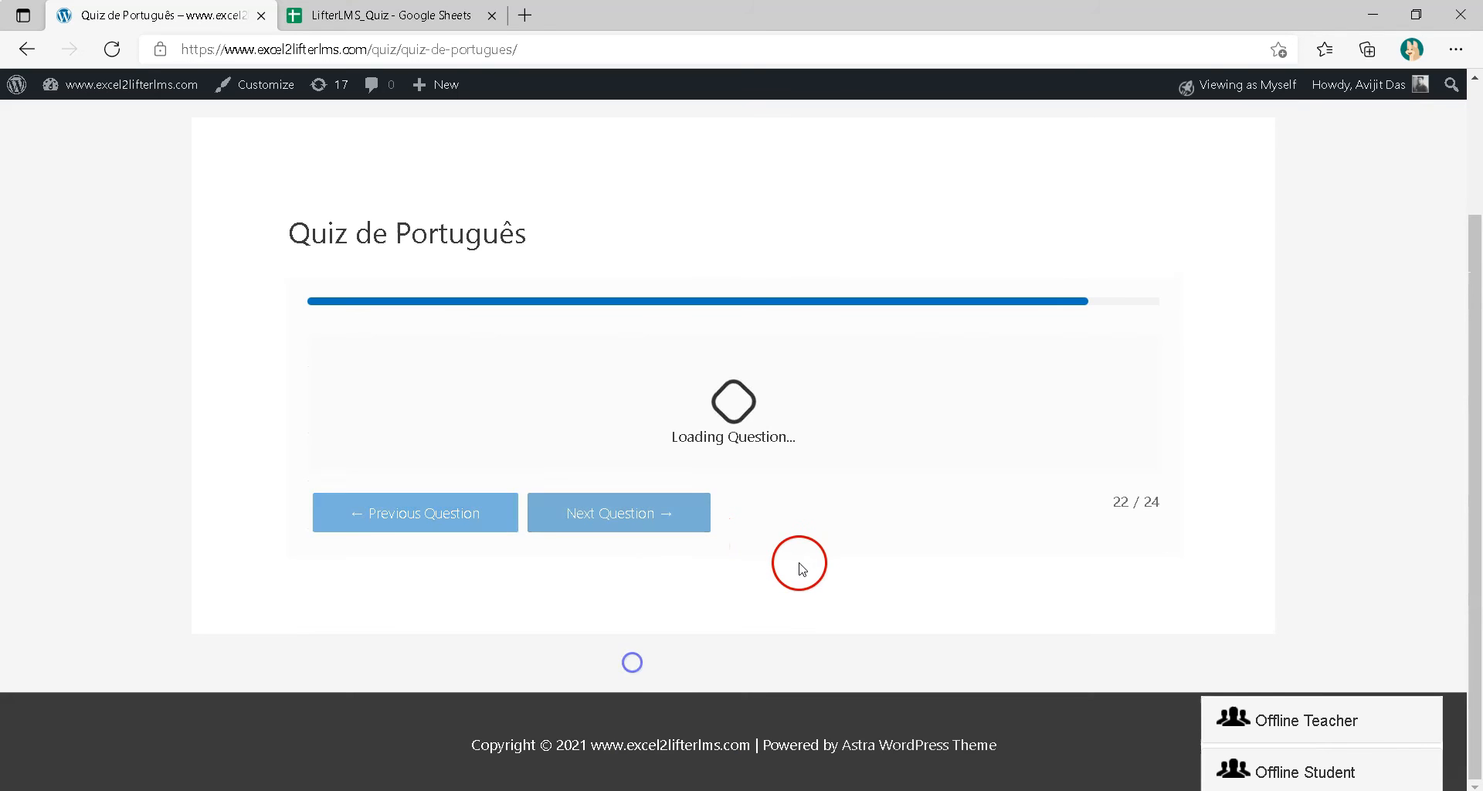
pyautogui.click(601, 603)
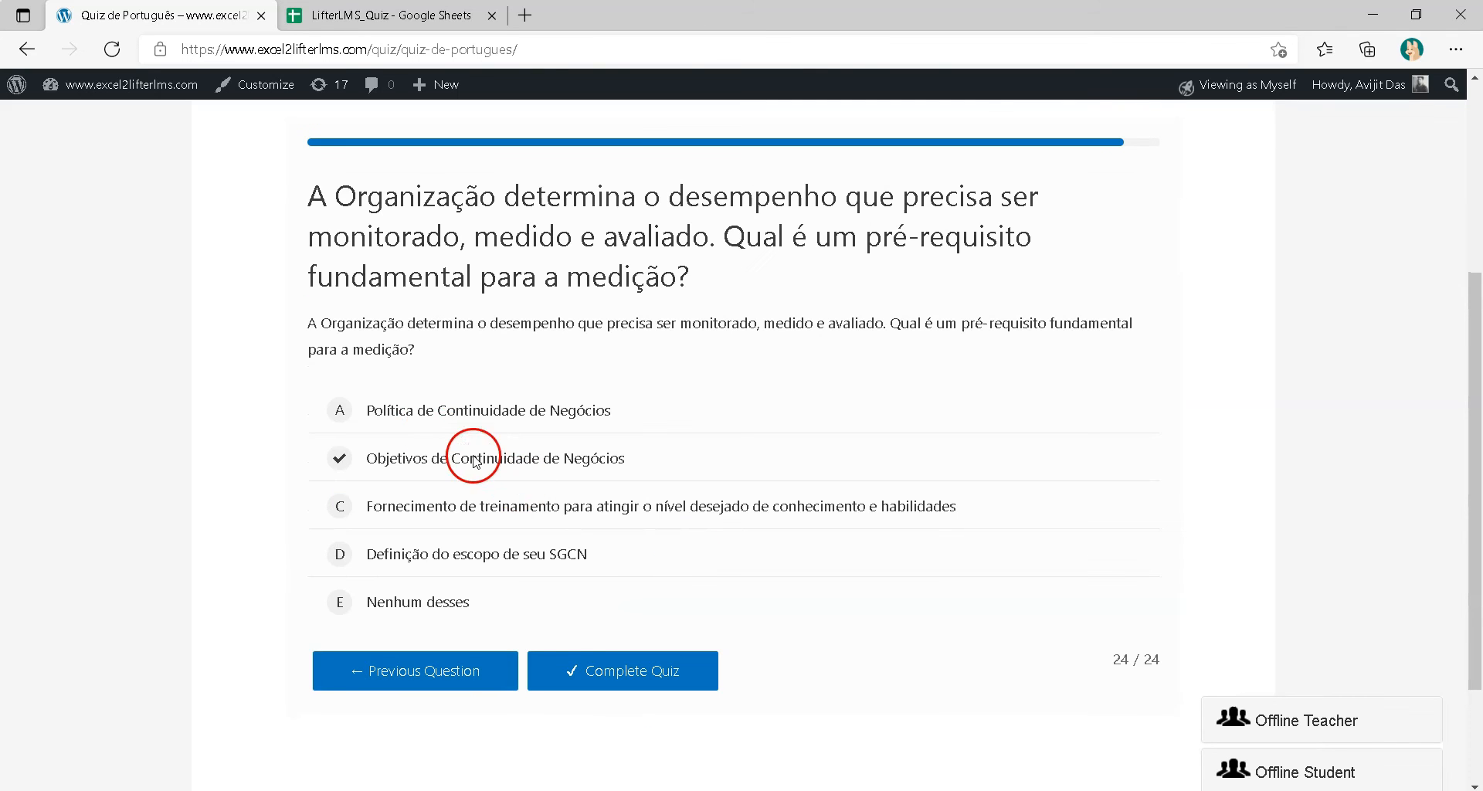
pyautogui.click(580, 662)
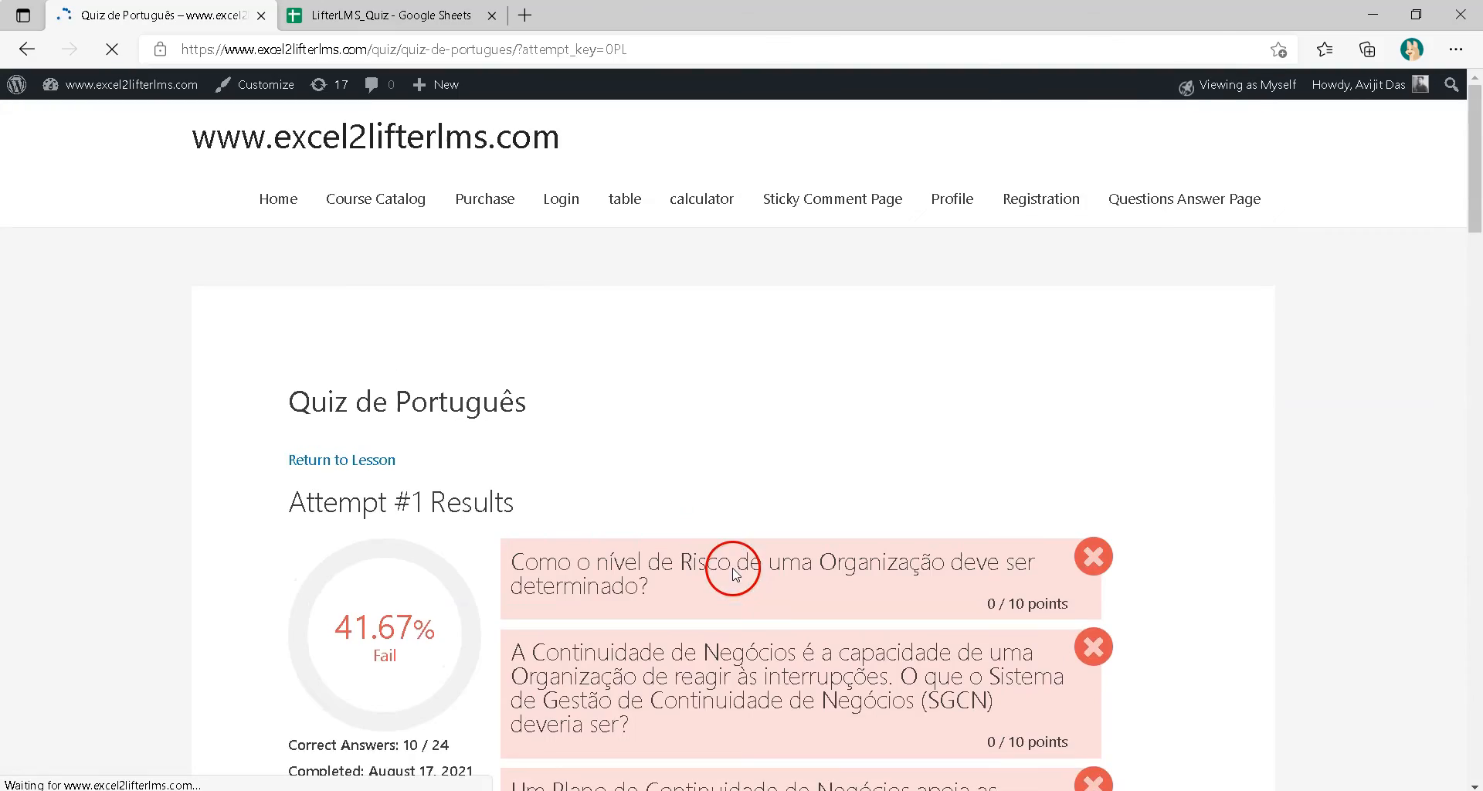
# Dismiss the page translation offer and review the grade and per-question results of the quiz attempt
pyautogui.scroll(-20, 732, 553)
pyautogui.scroll(-5, 676, 471)
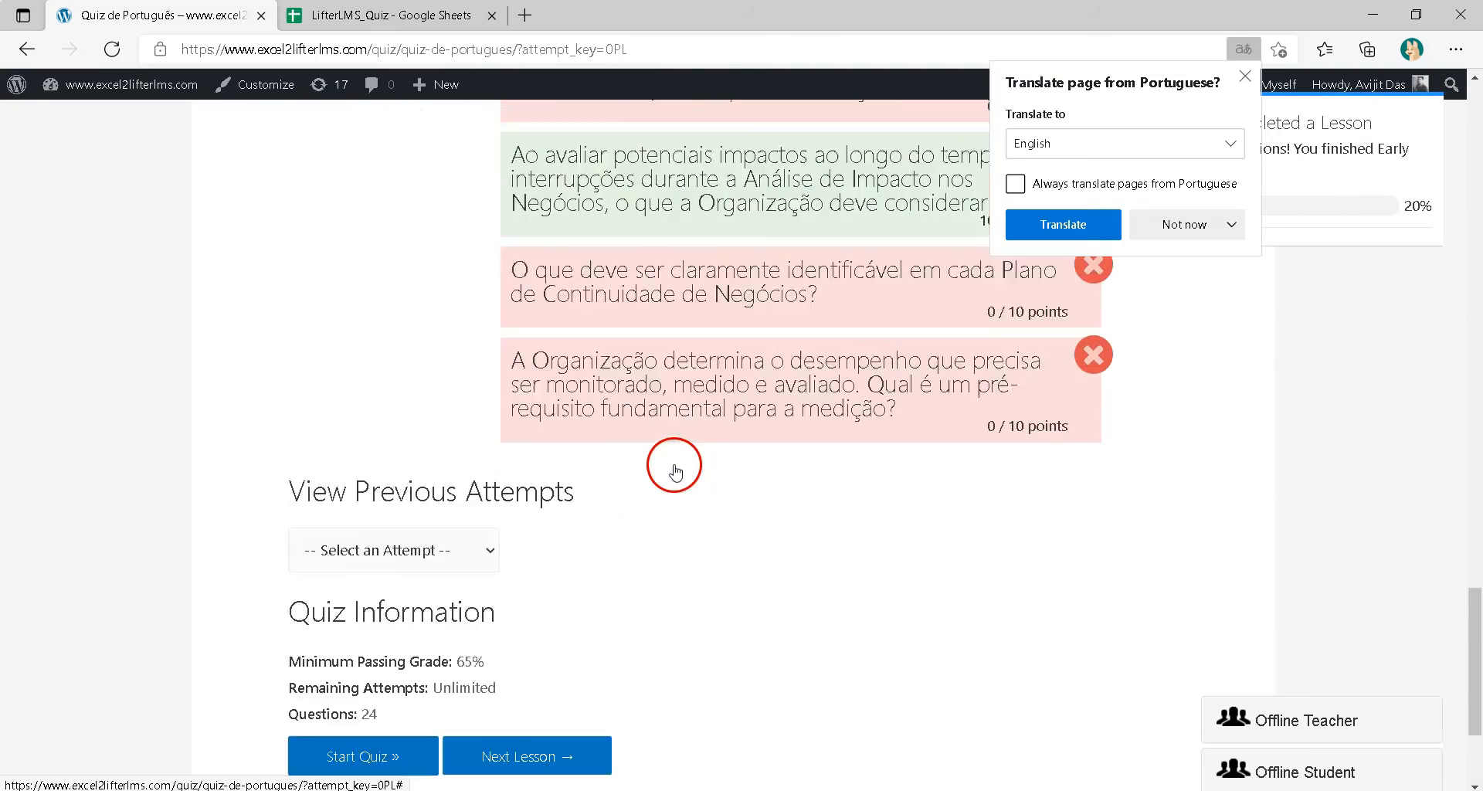
pyautogui.scroll(20, 673, 471)
pyautogui.click(1250, 76)
pyautogui.scroll(-4, 864, 352)
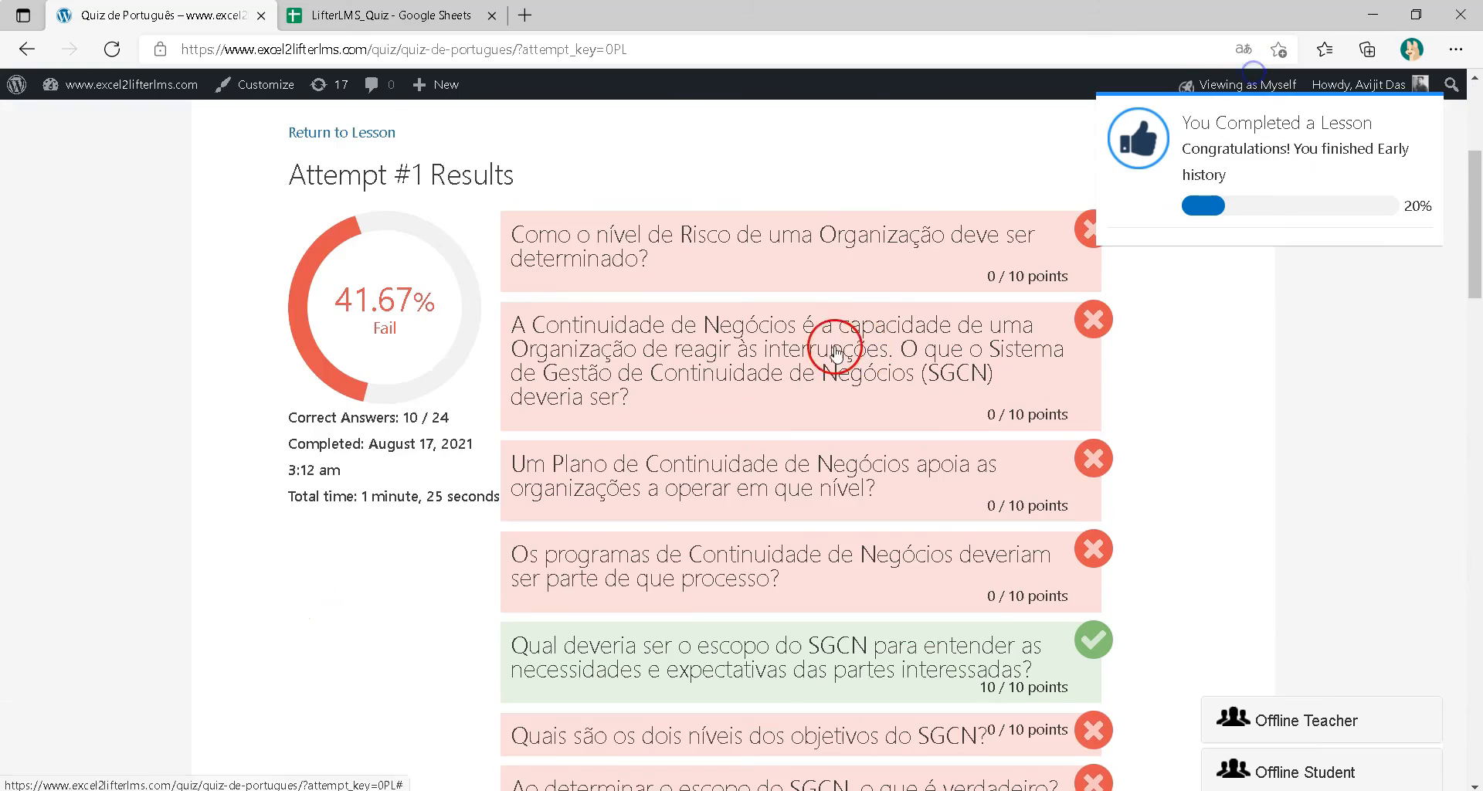
pyautogui.scroll(-17, 847, 347)
pyautogui.scroll(1, 873, 337)
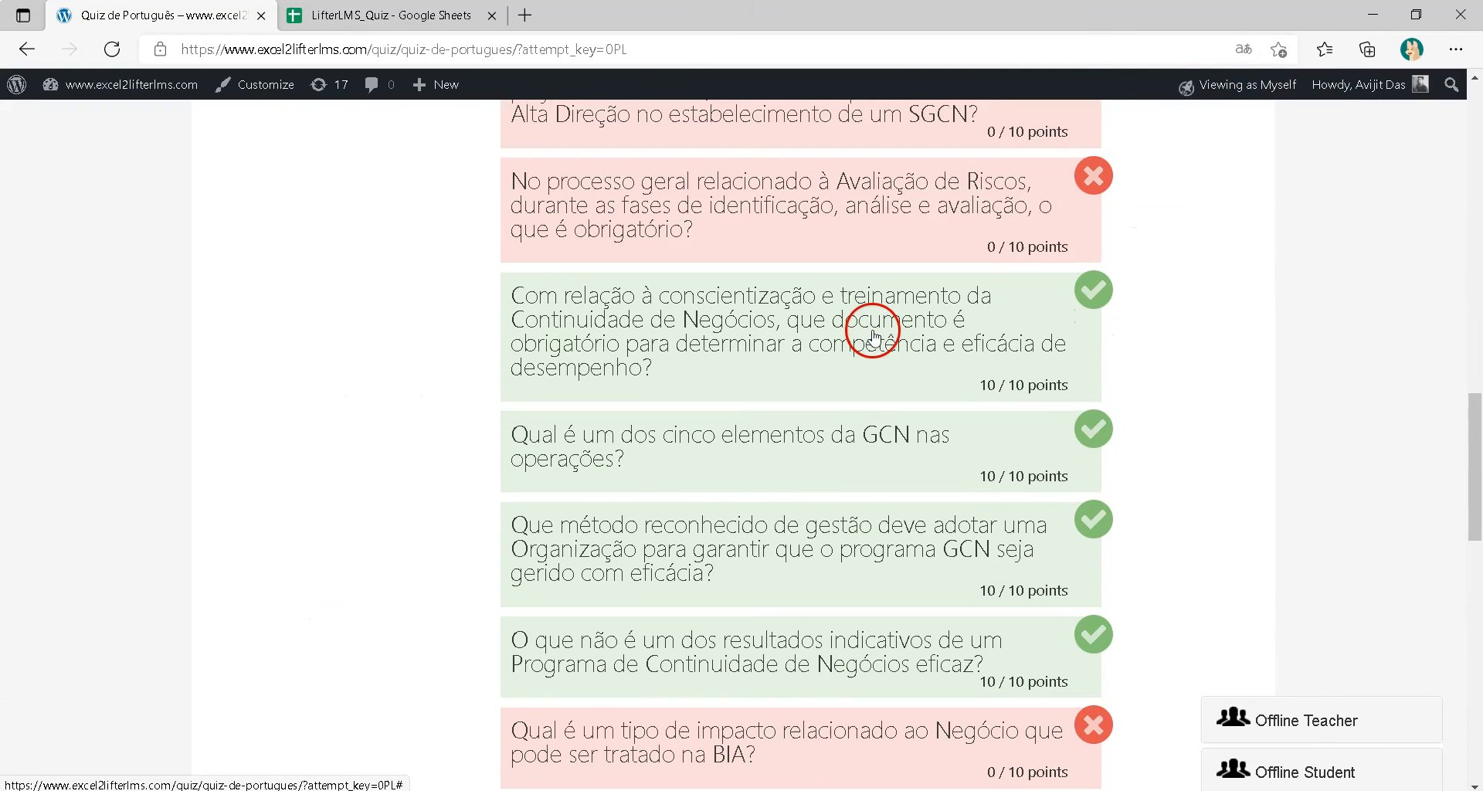